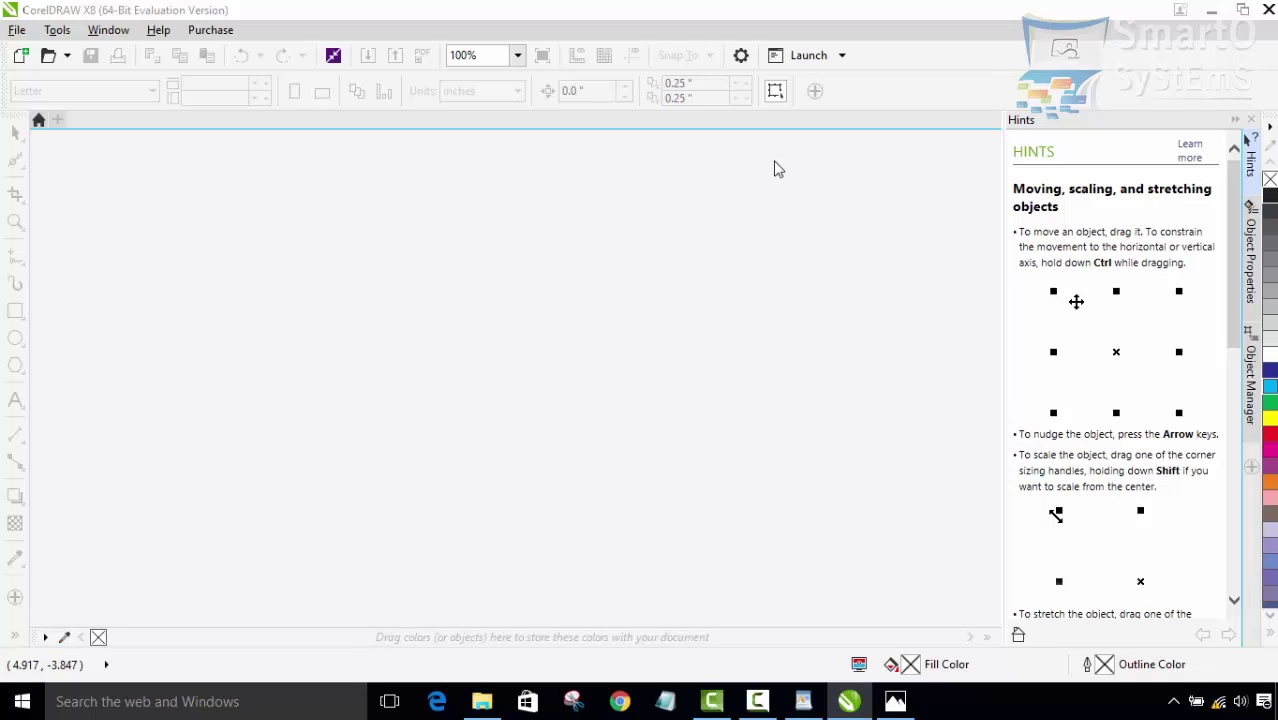
Step: Start a new document named SMARTO using the CorelDRAW default preset destination
left_click(16, 30)
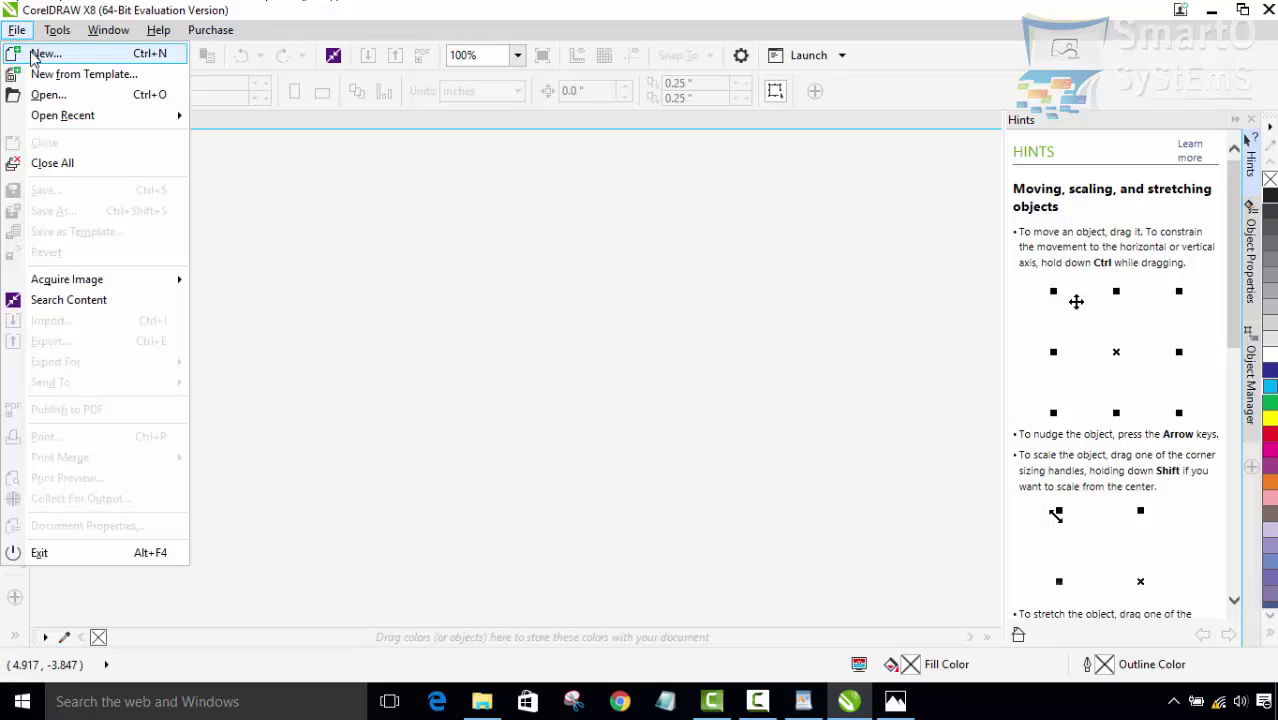
left_click(35, 55)
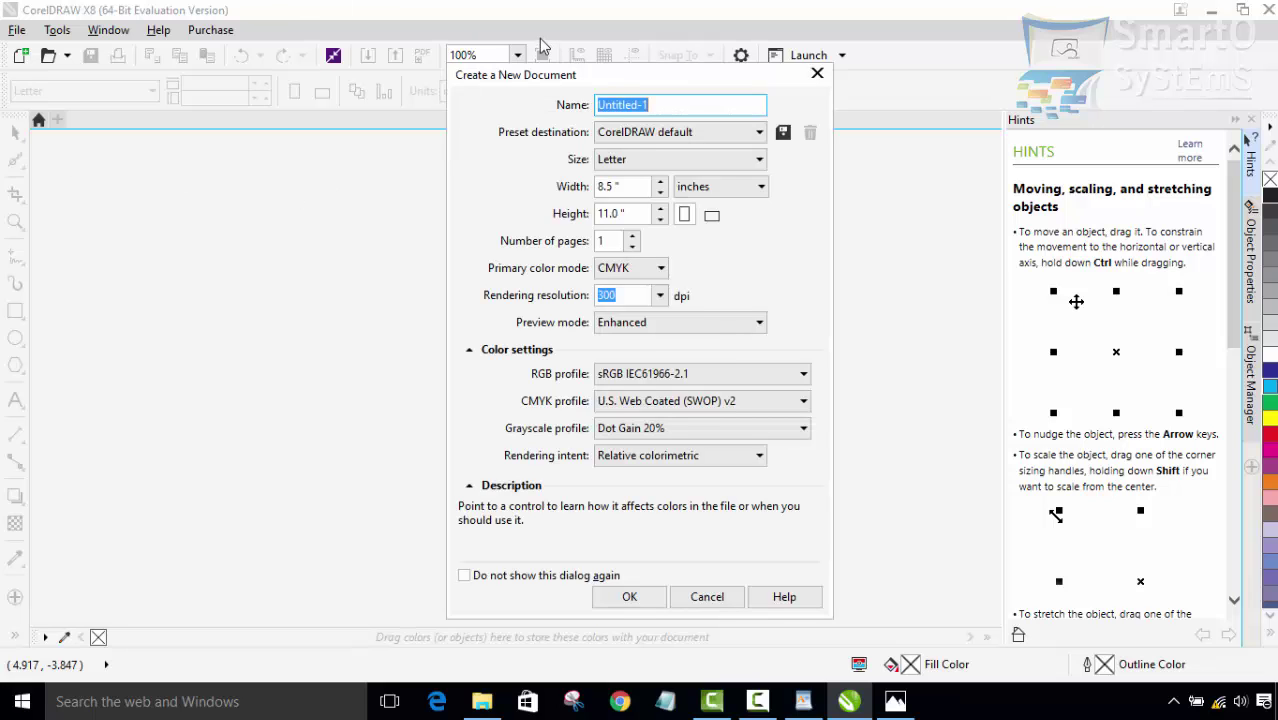
left_click_drag(606, 82, 545, 122)
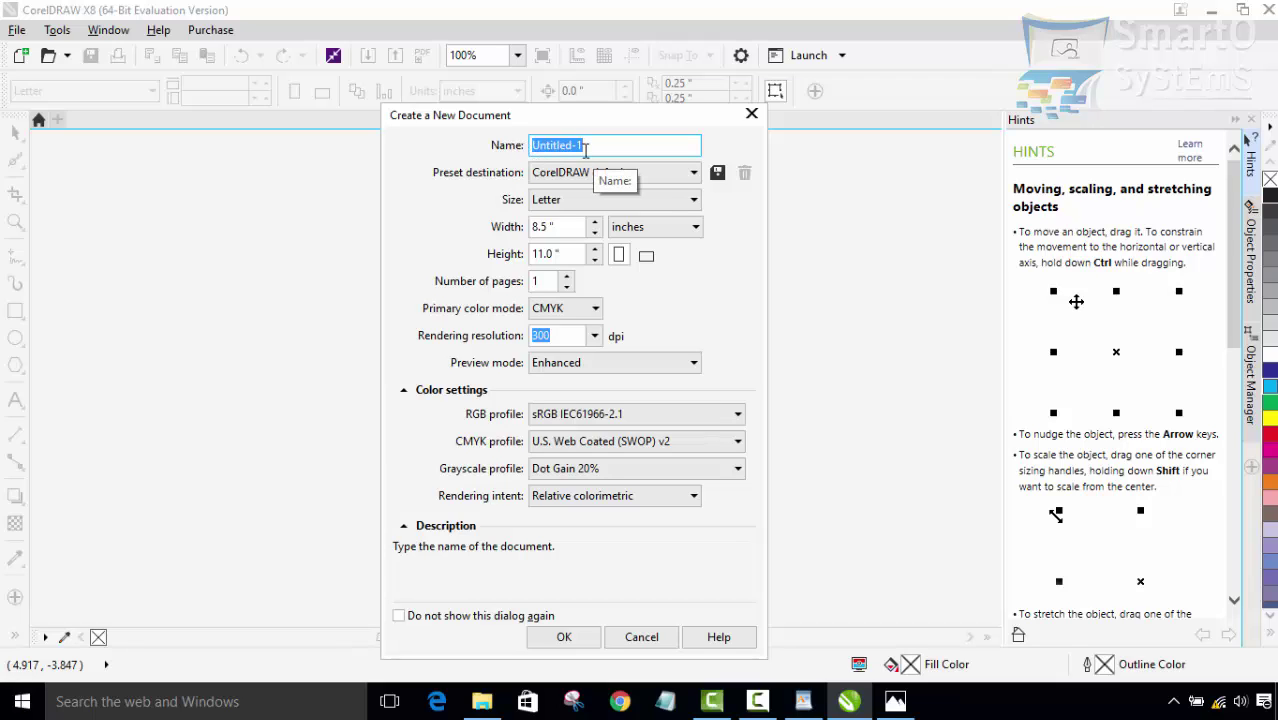
type("SMARTO")
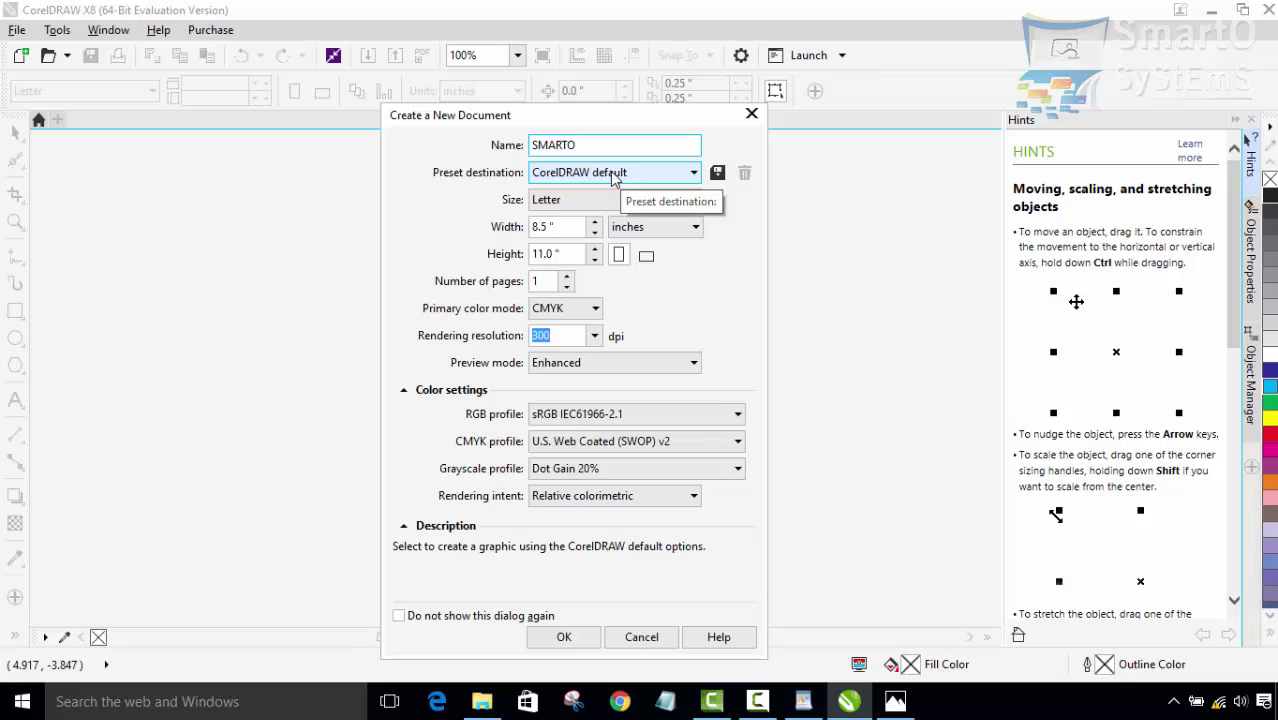
left_click(613, 177)
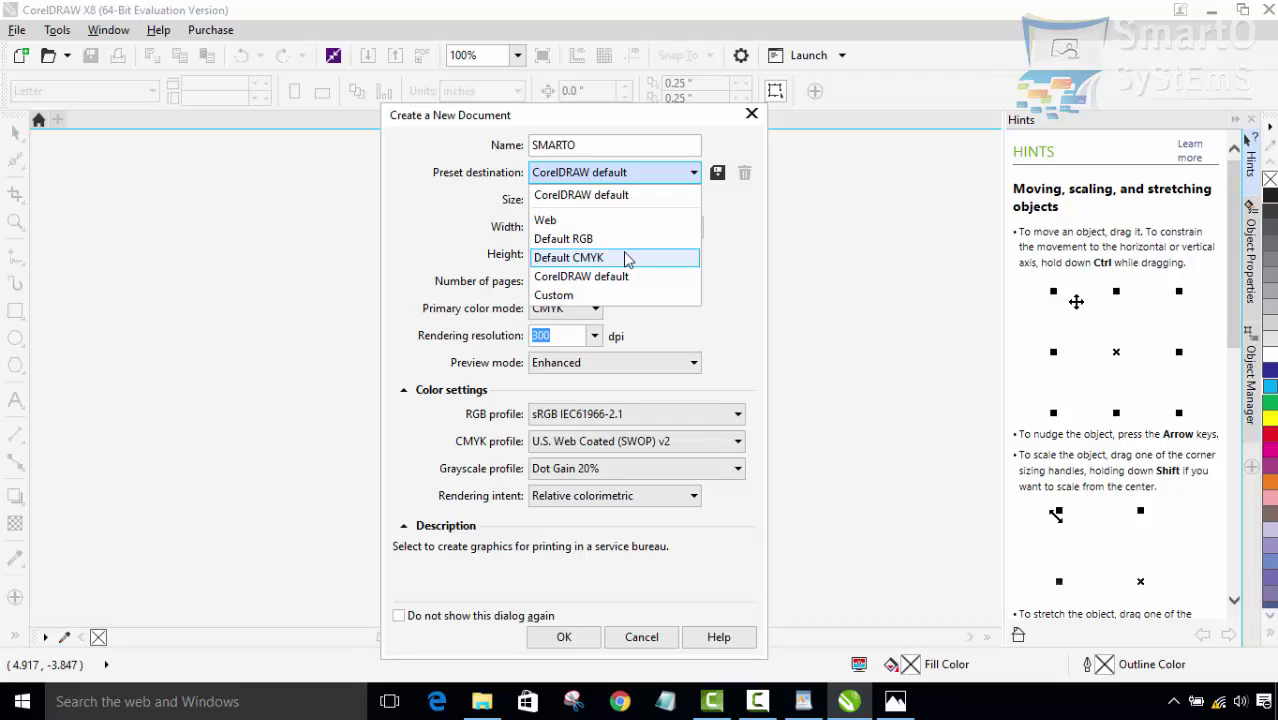
left_click(606, 194)
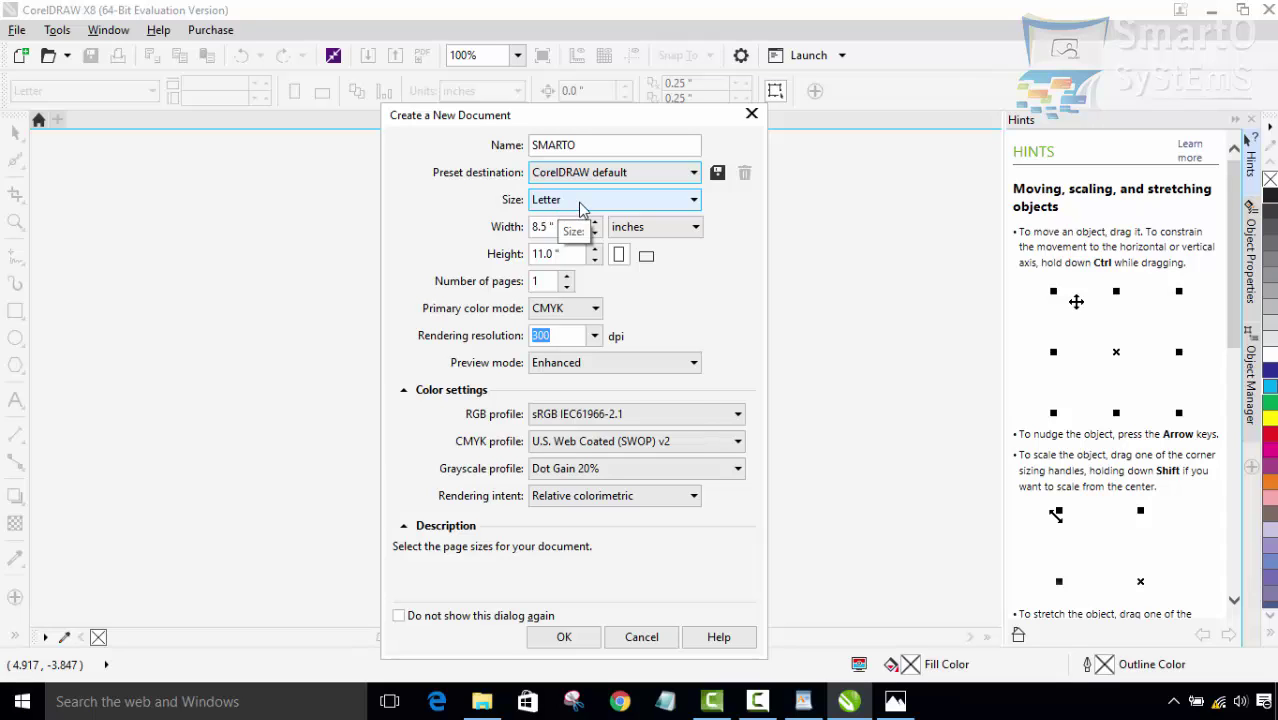
Step: Set the new document's page size to A4
left_click(583, 206)
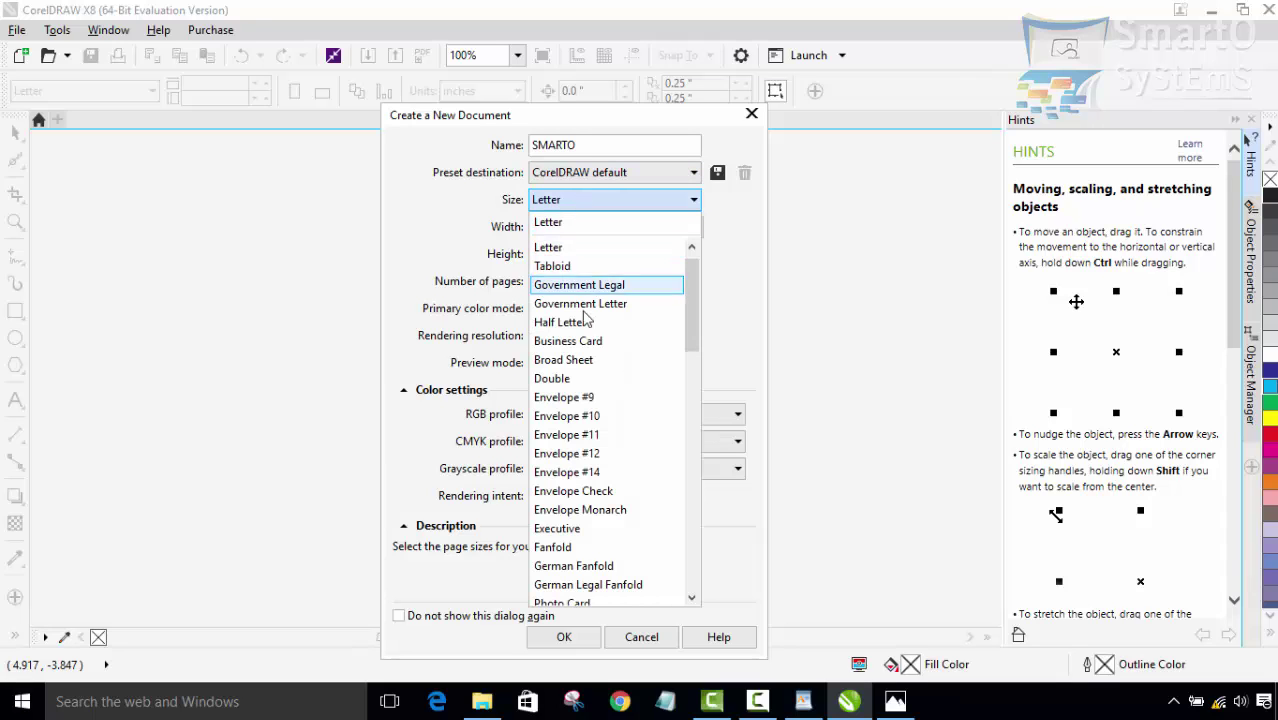
scroll(585, 375, "down", 4)
scroll(615, 398, "up", 3)
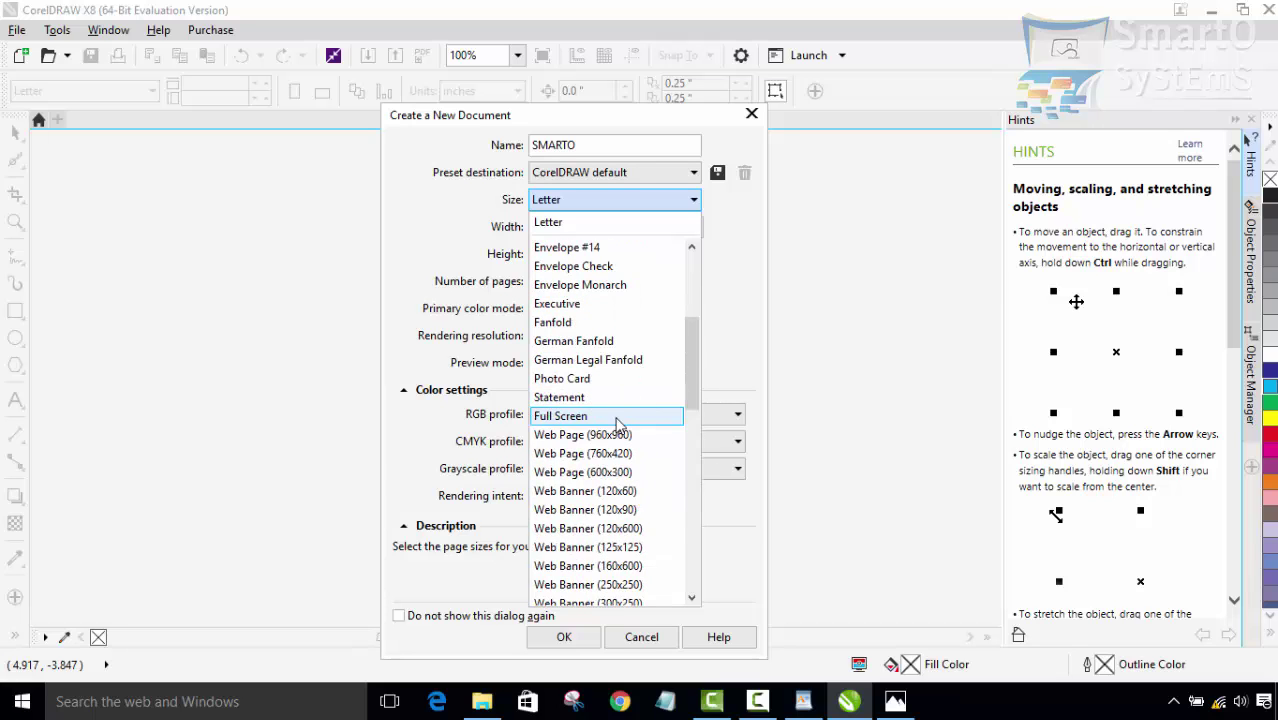
scroll(607, 350, "down", 4)
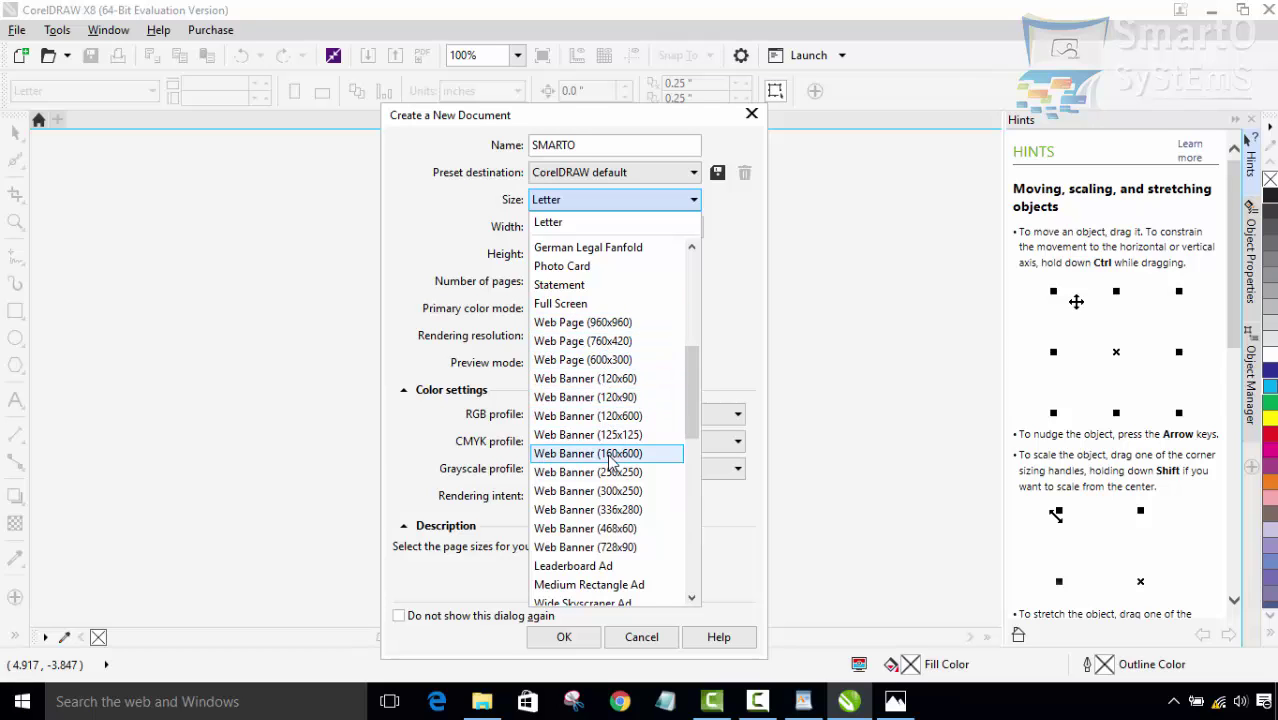
scroll(610, 470, "down", 4)
scroll(605, 451, "down", 2)
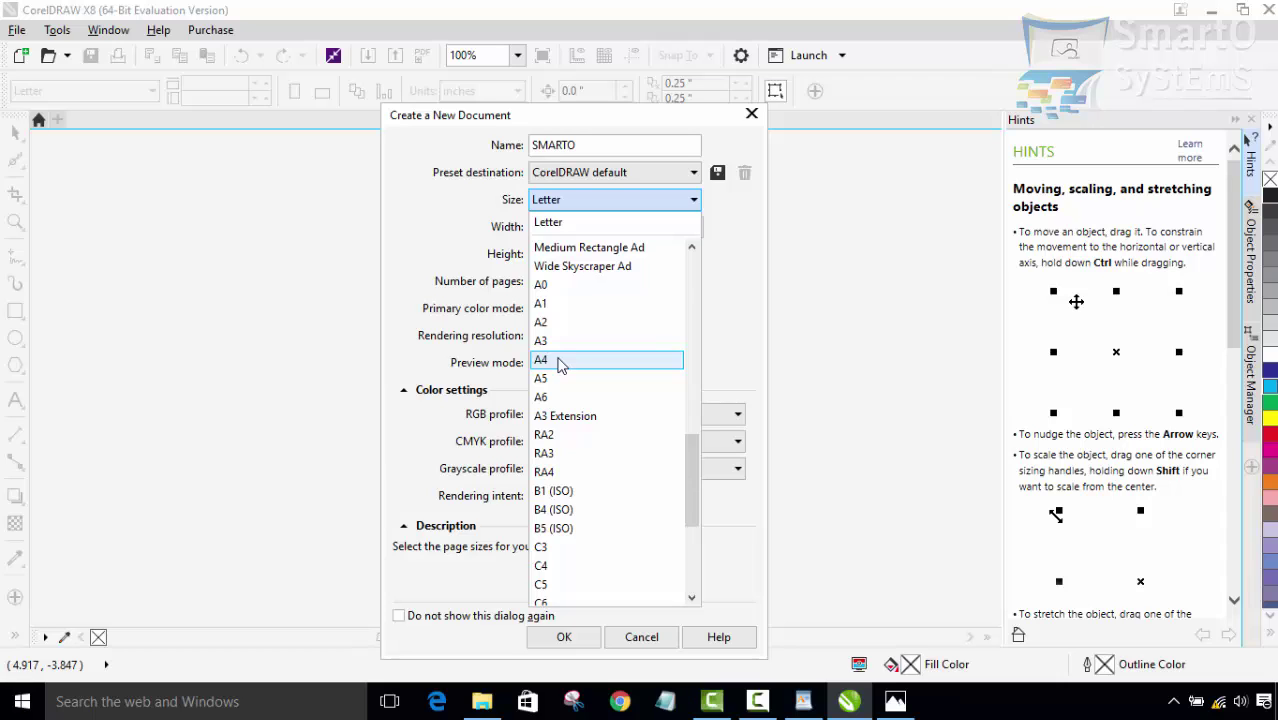
left_click(560, 362)
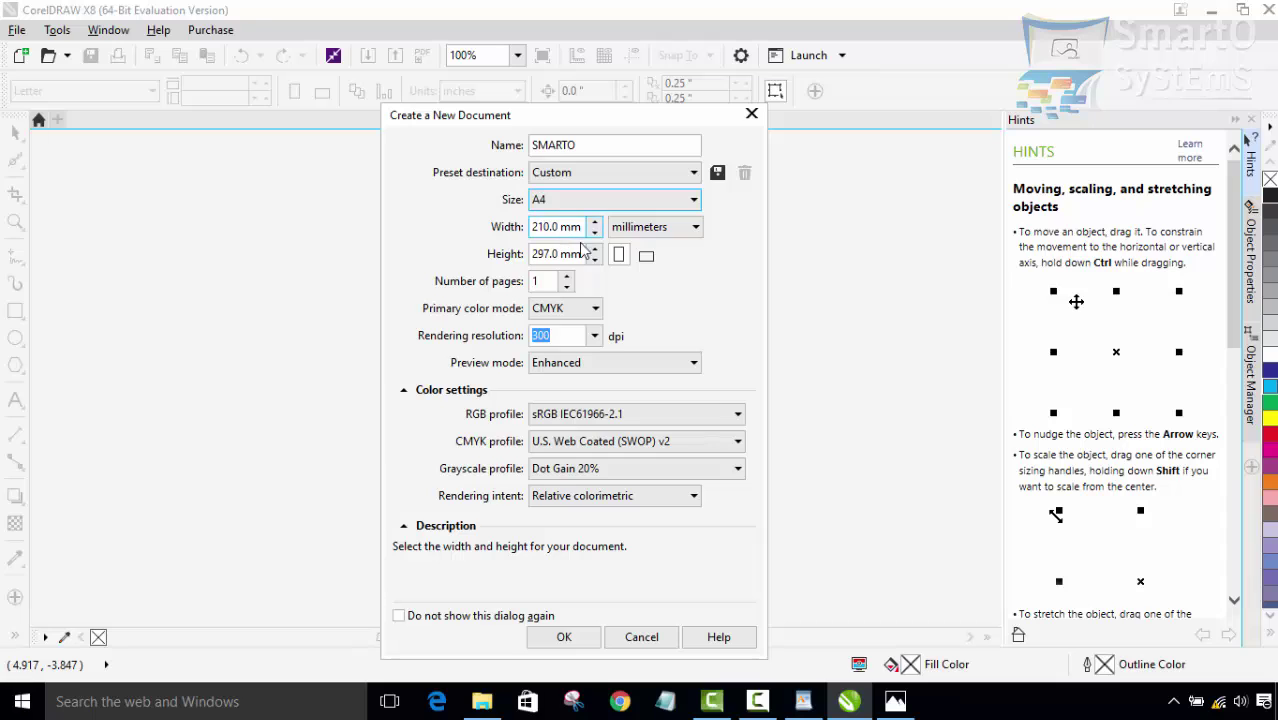
Step: Set the new document's units to inches and compare landscape with portrait orientation, ending on portrait
left_click(633, 230)
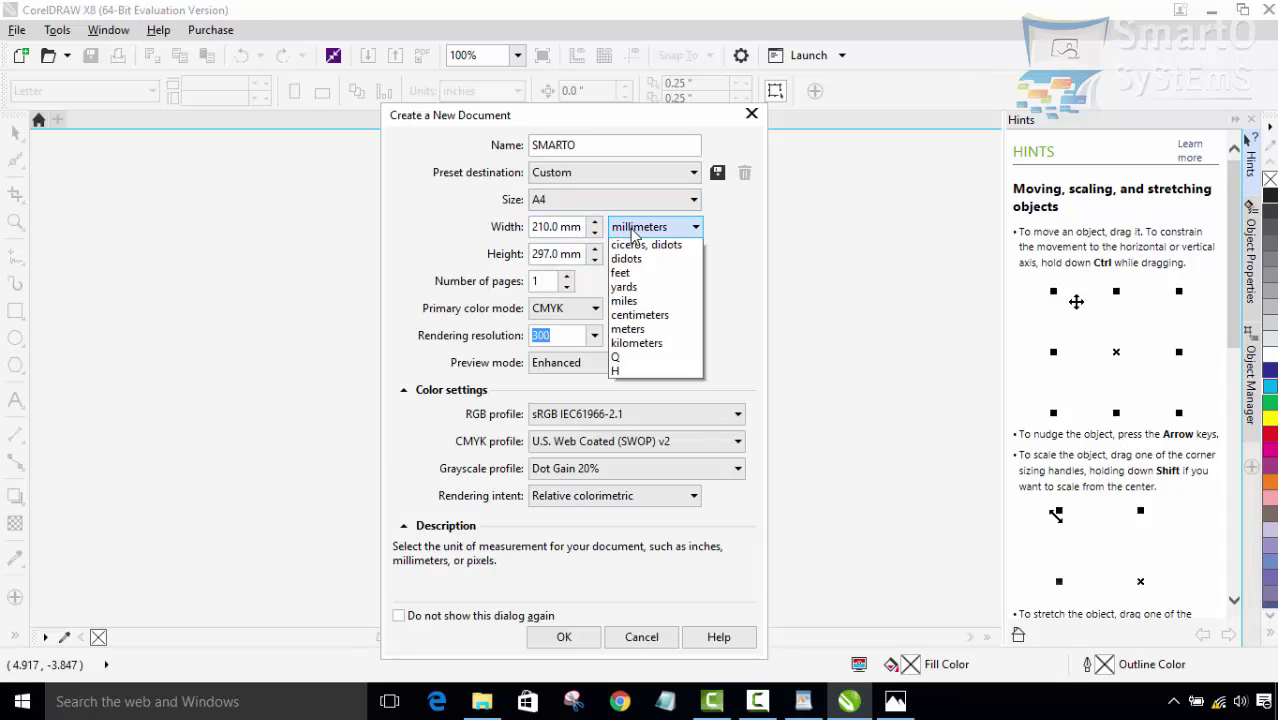
scroll(633, 240, "up", 5)
left_click(638, 246)
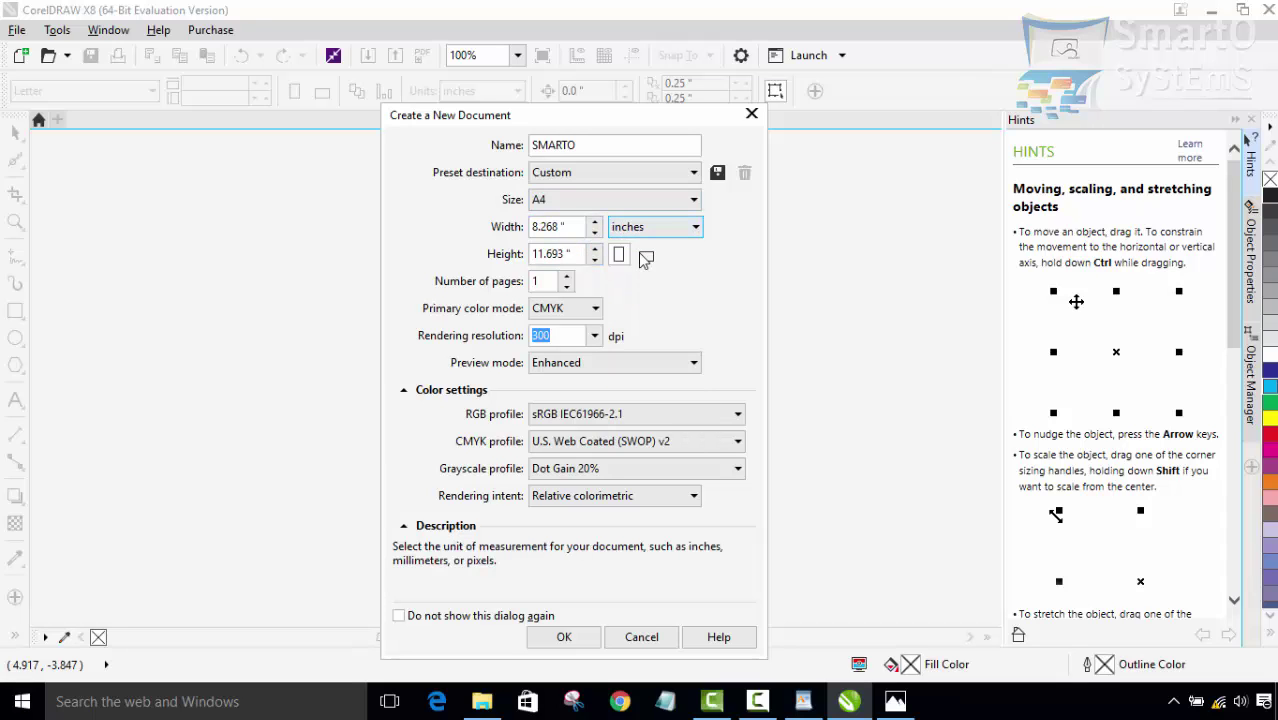
left_click(646, 256)
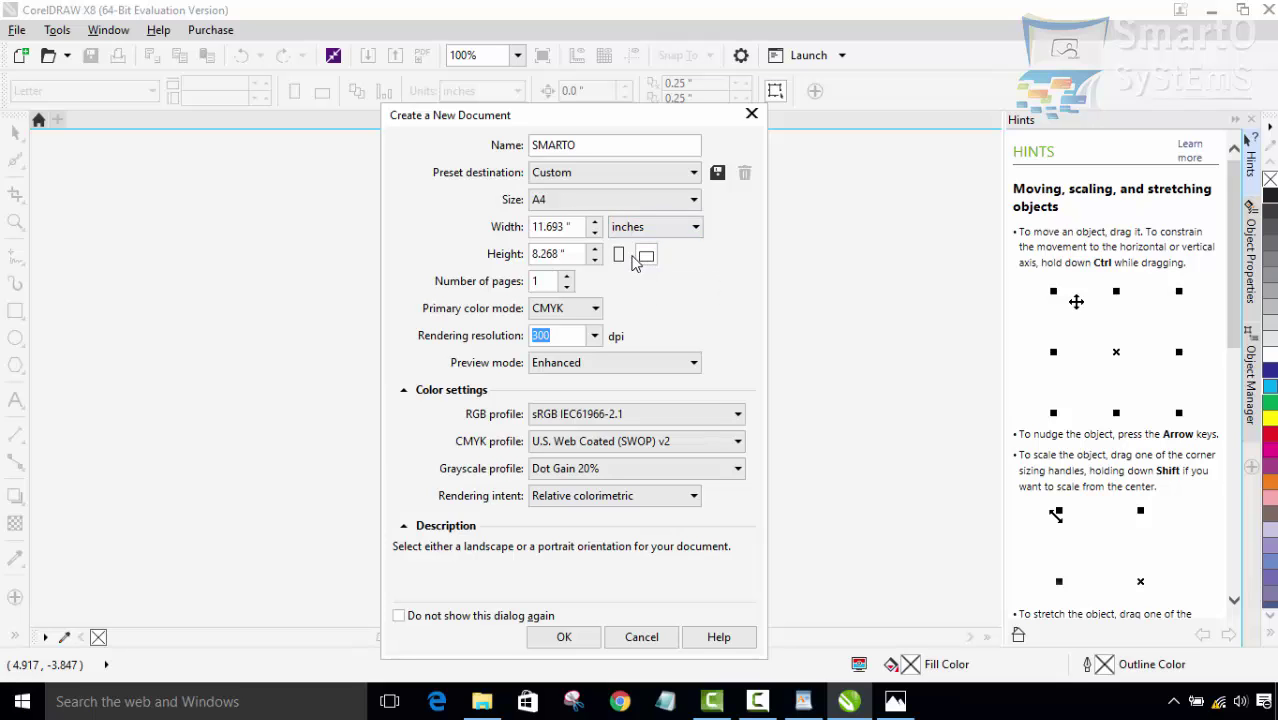
left_click(619, 255)
left_click(646, 256)
left_click(619, 255)
left_click(646, 256)
left_click(619, 255)
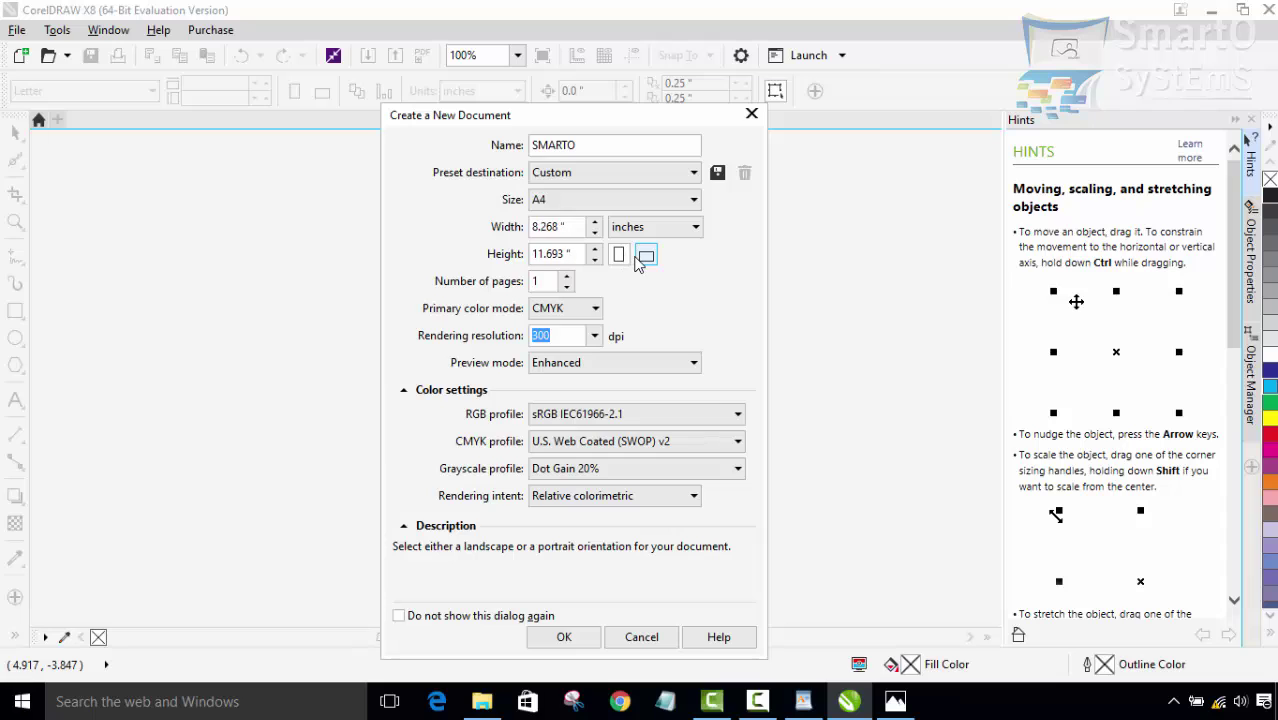
Step: Set the primary color mode to CMYK and the preview mode to Enhanced, keeping the rendering resolution at 300 dpi
left_click(566, 316)
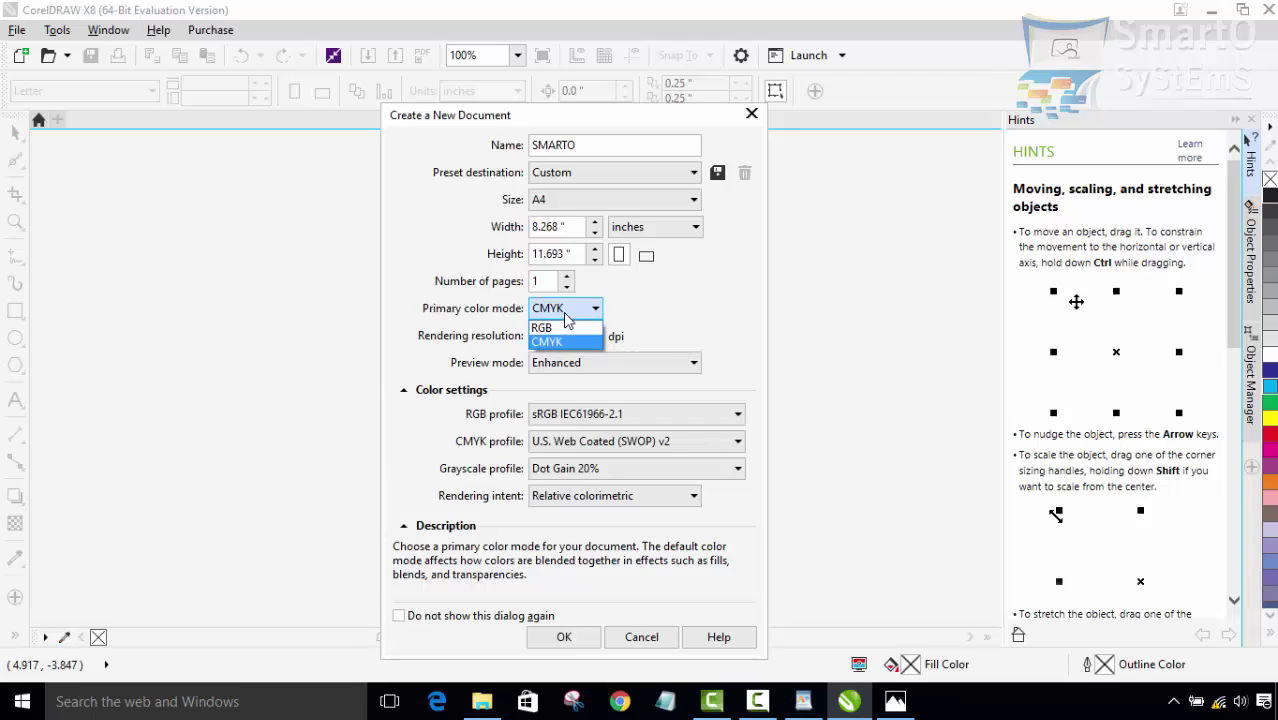
left_click(565, 341)
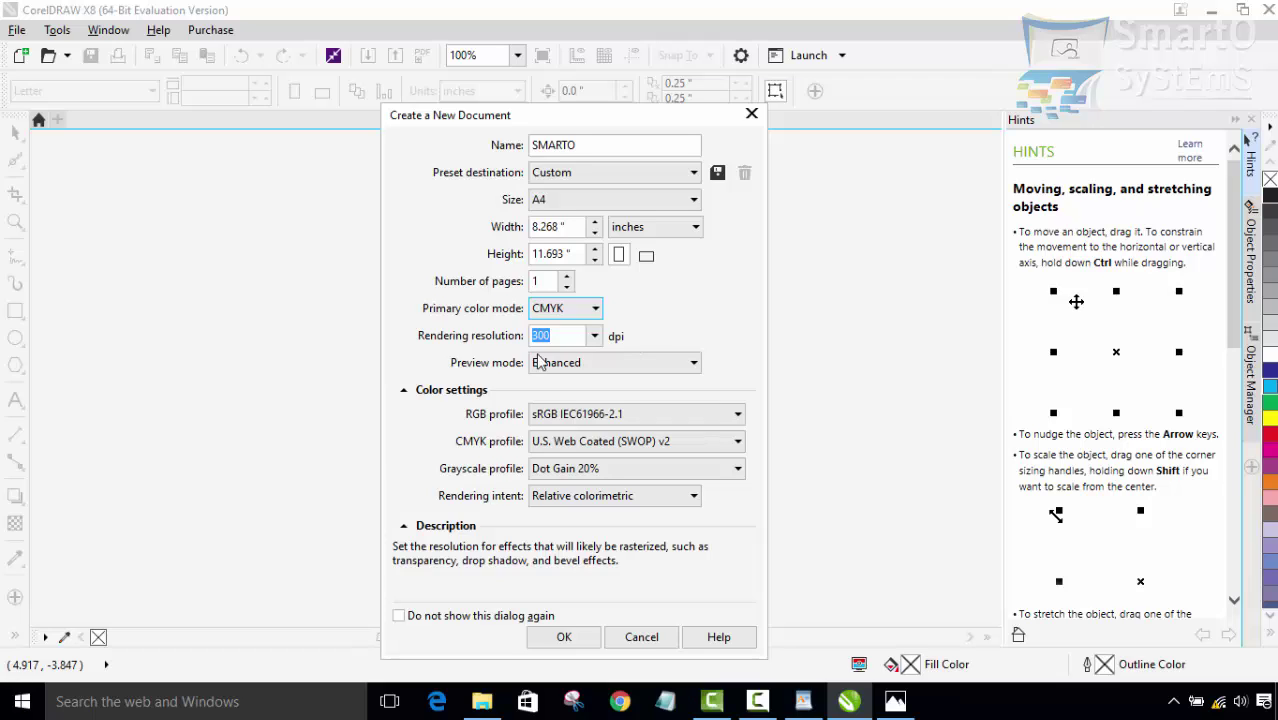
left_click(594, 337)
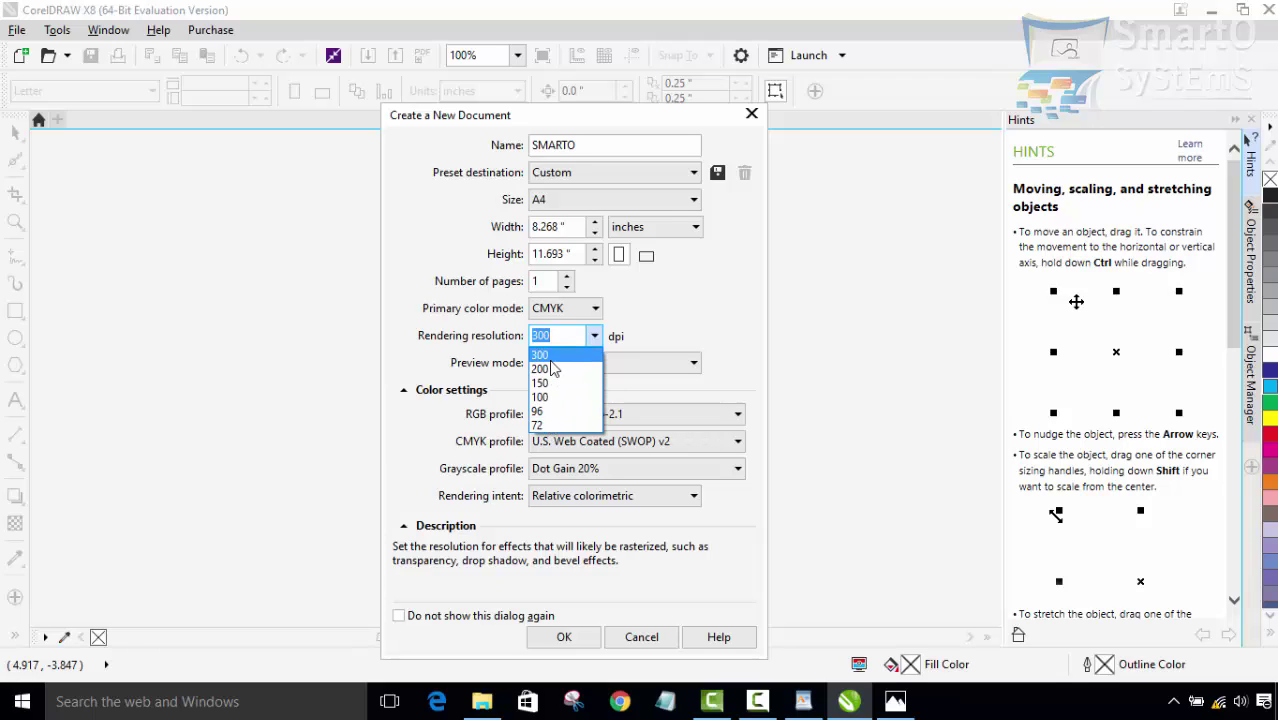
left_click(725, 304)
left_click(646, 362)
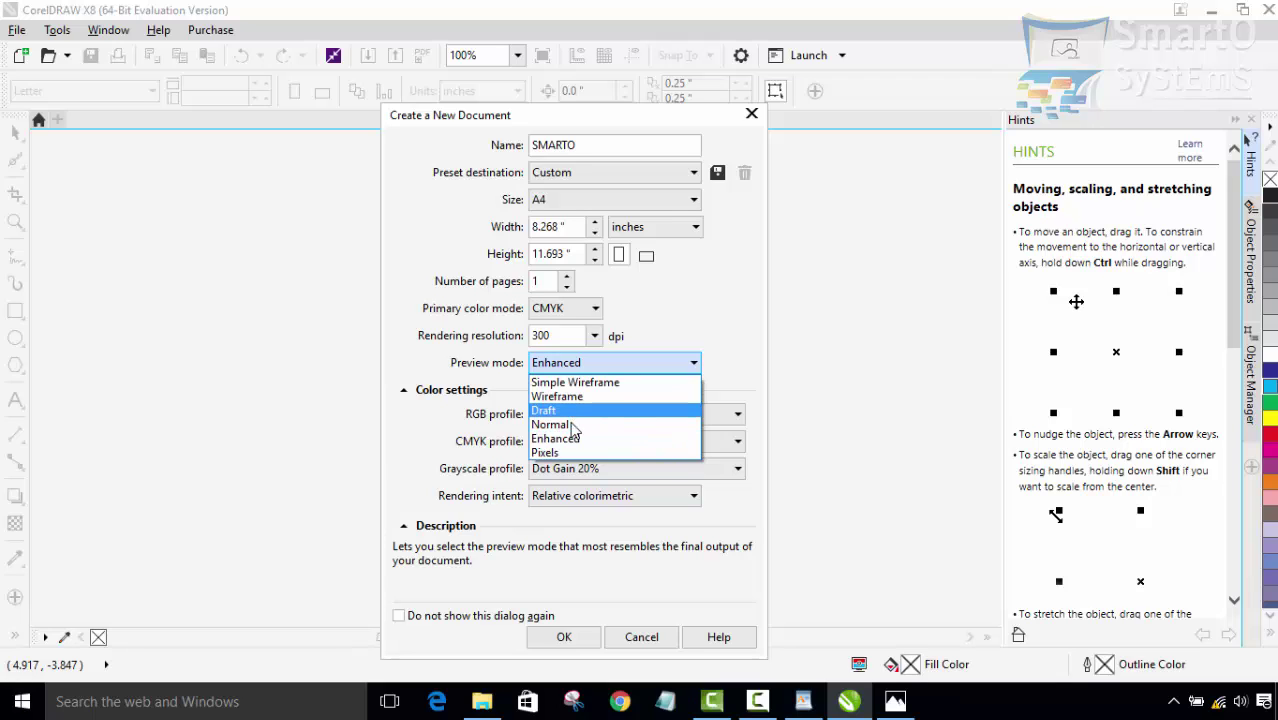
left_click(575, 441)
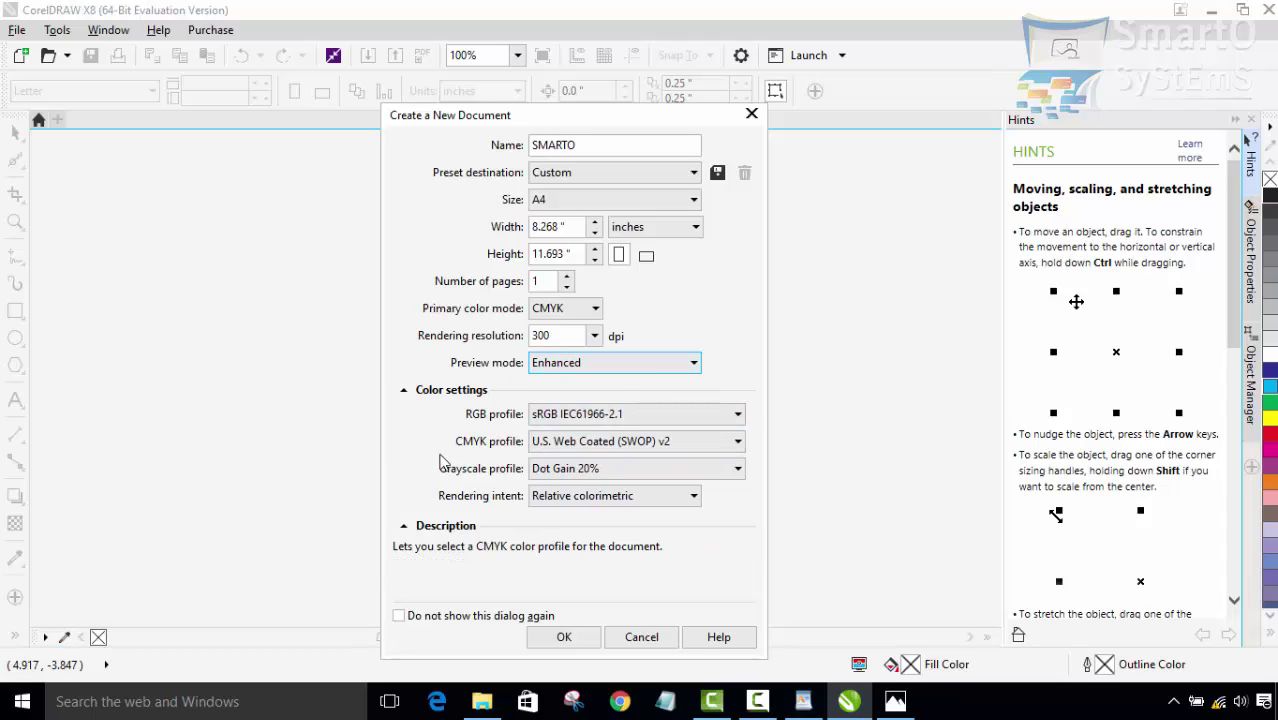
Step: Examine the available RGB, CMYK and grayscale color profiles for the new document
left_click(552, 422)
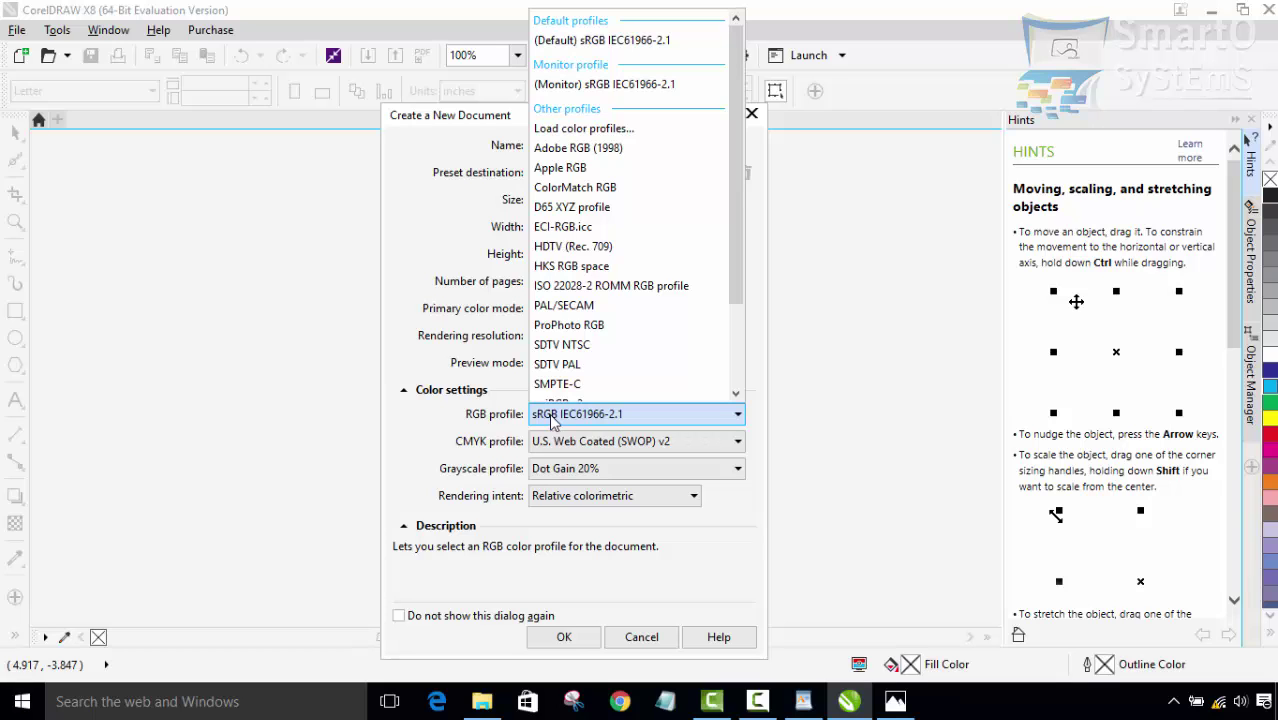
left_click(447, 438)
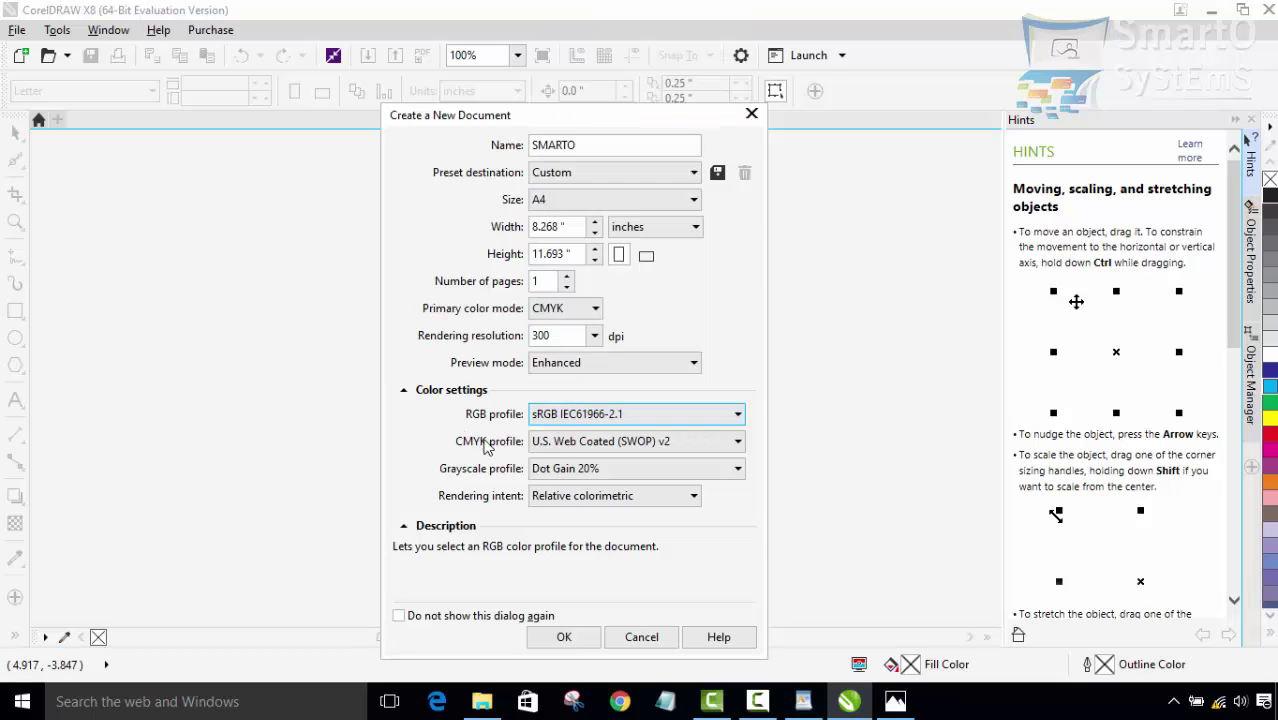
left_click(549, 450)
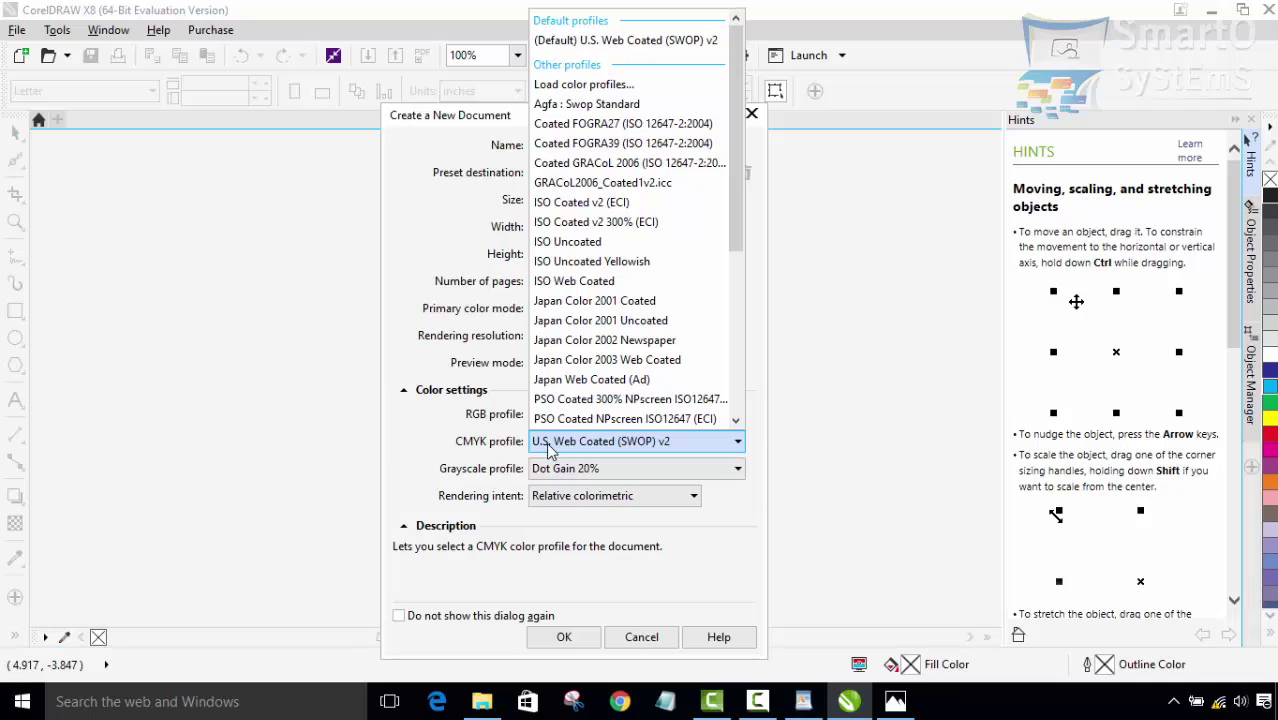
left_click(549, 450)
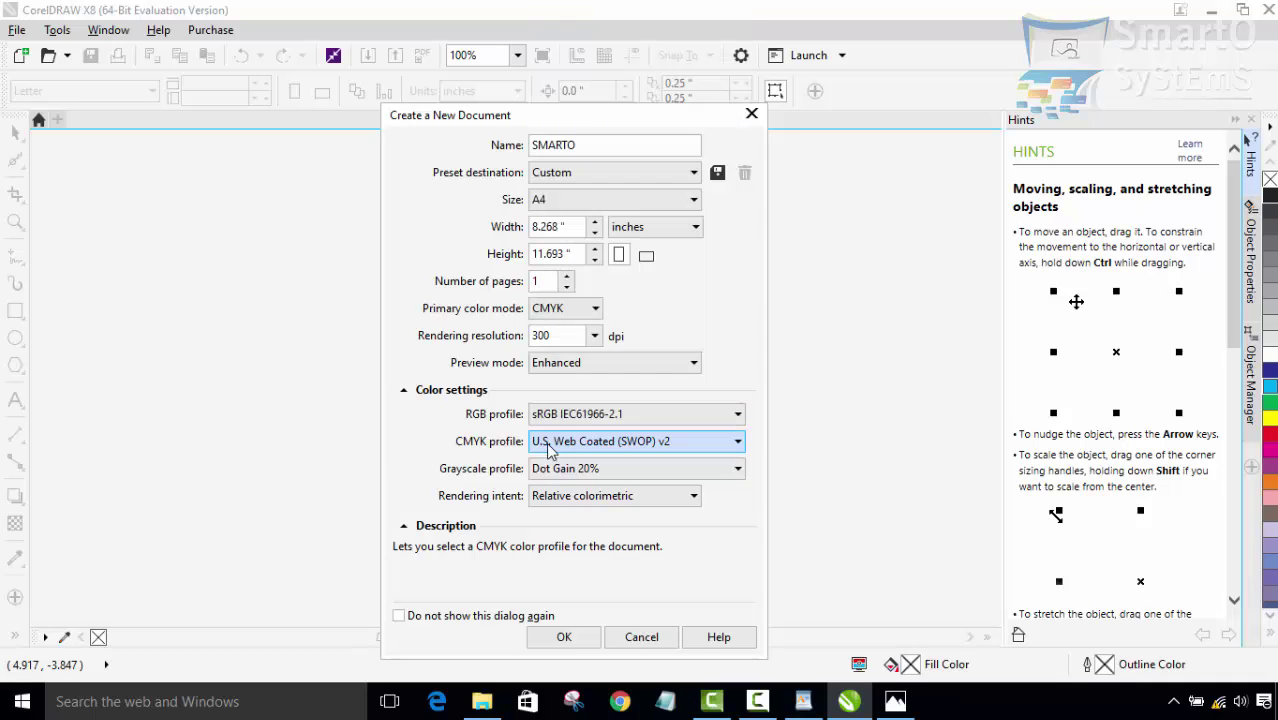
left_click(549, 450)
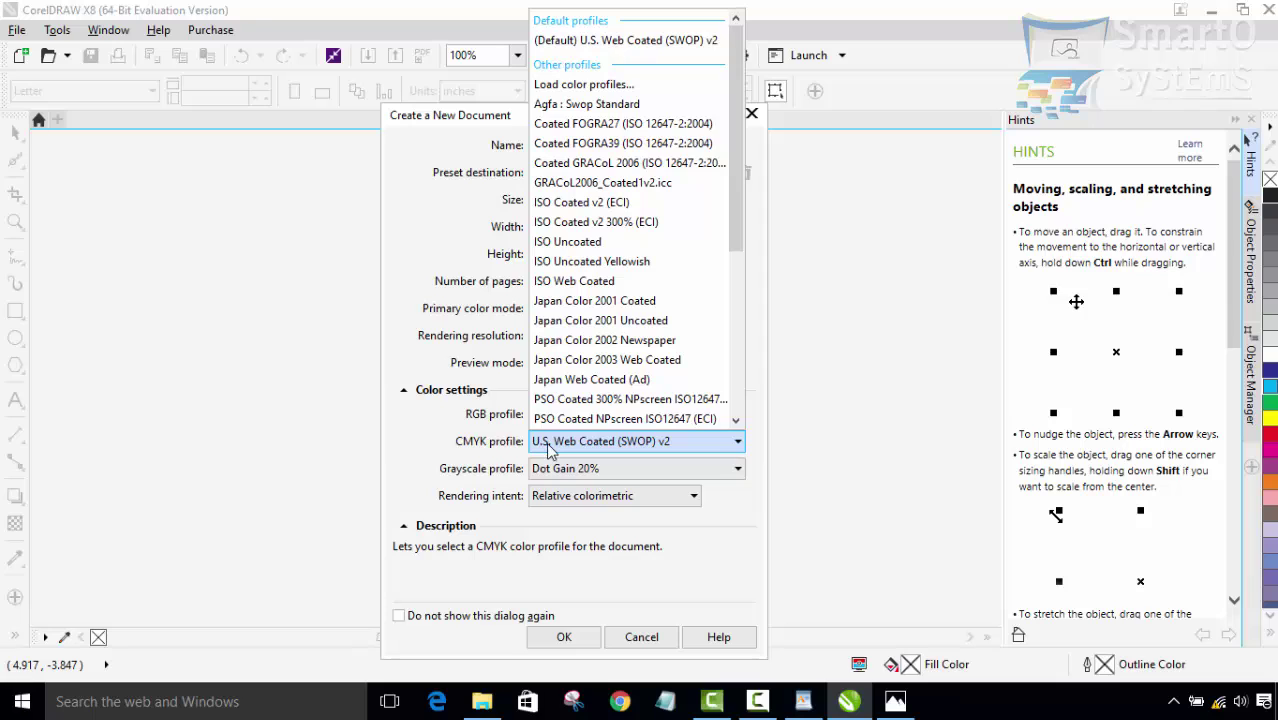
left_click(456, 447)
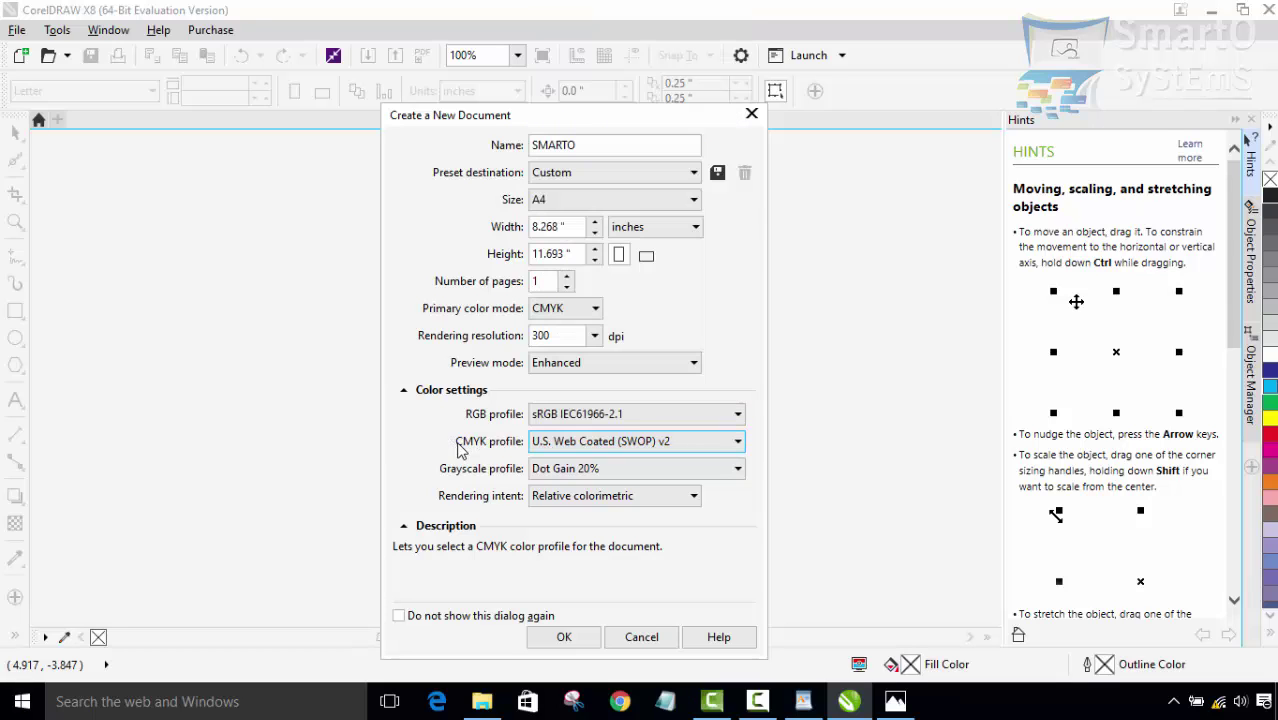
left_click(561, 477)
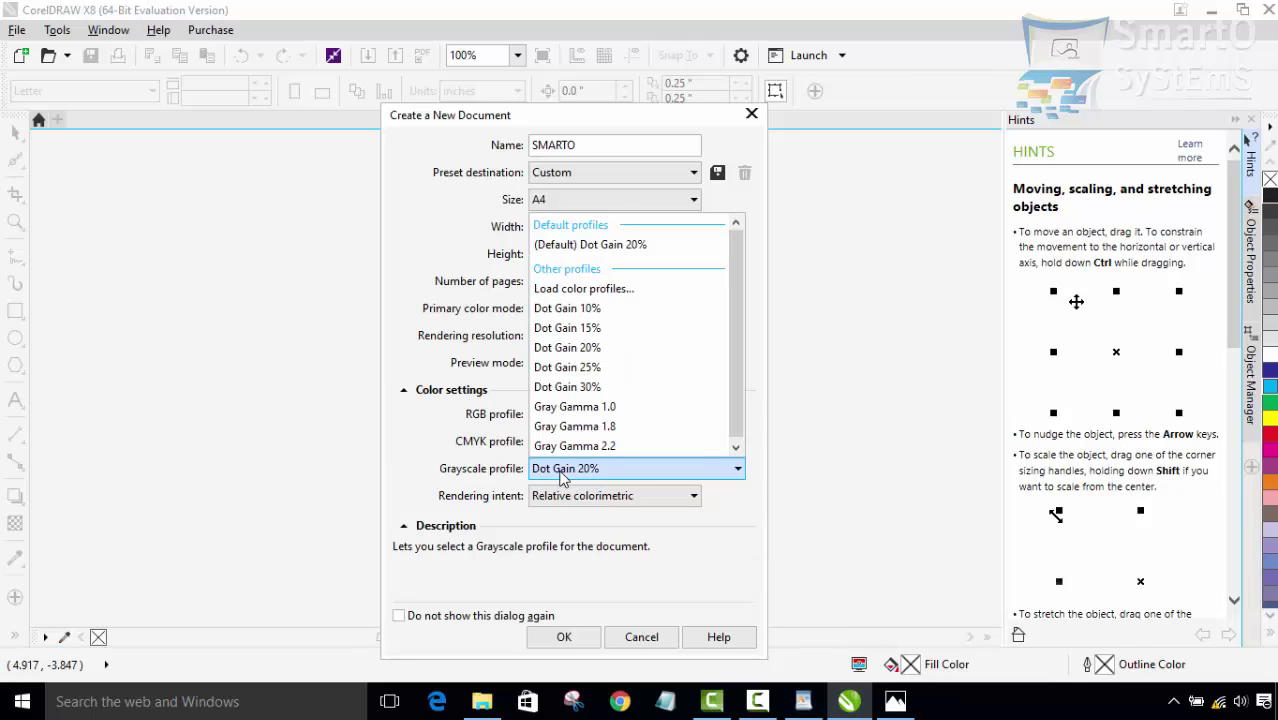
left_click(490, 508)
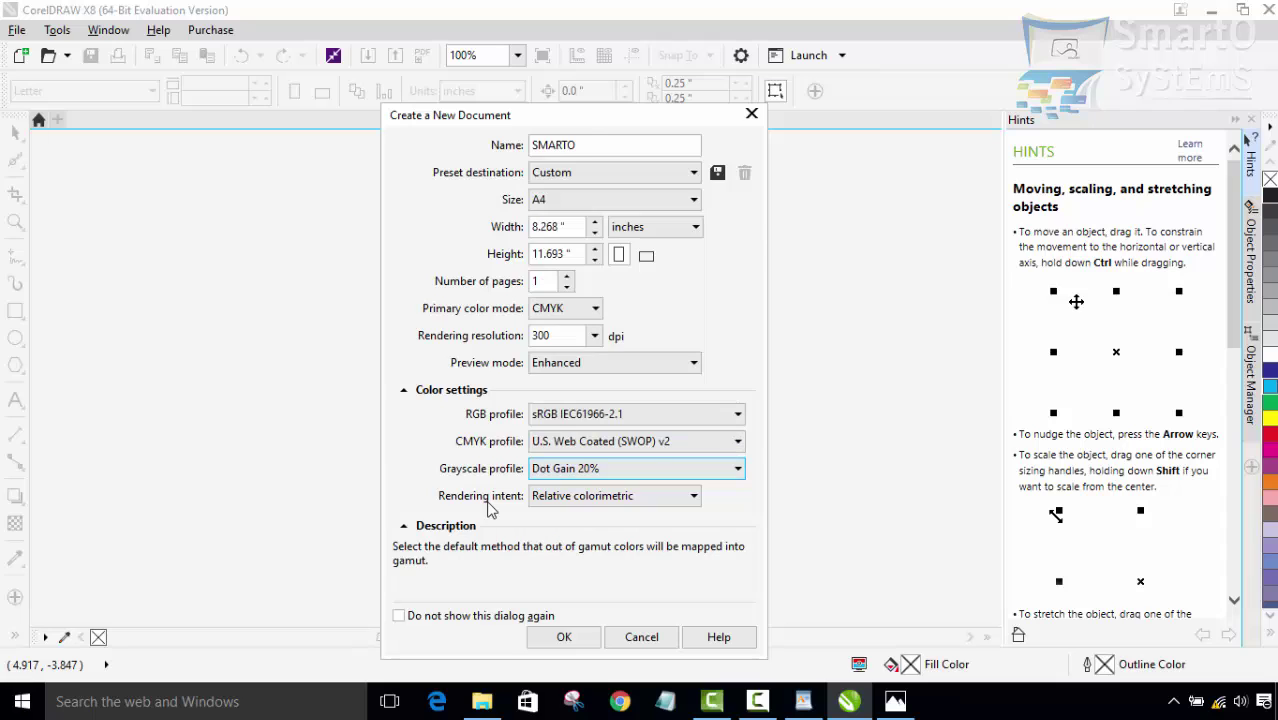
Step: Check the rendering intent choices, keep Relative colorimetric, and create the SMARTO document
left_click(556, 505)
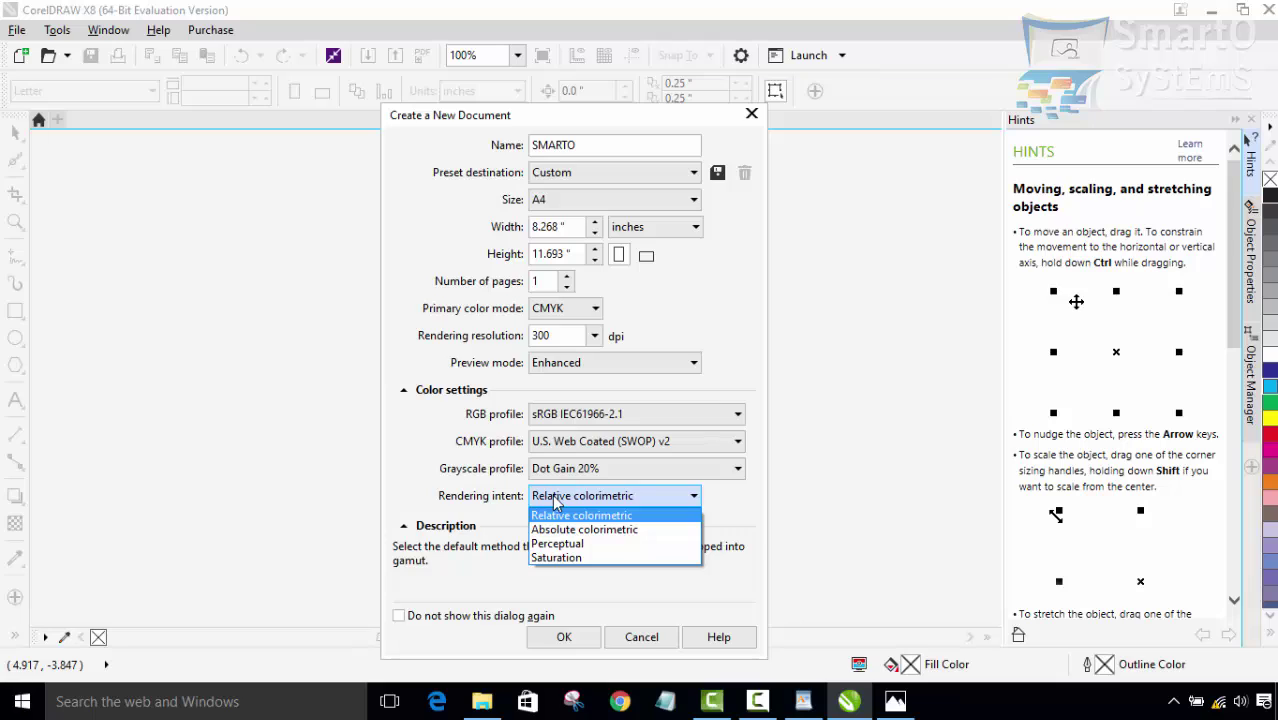
left_click(438, 495)
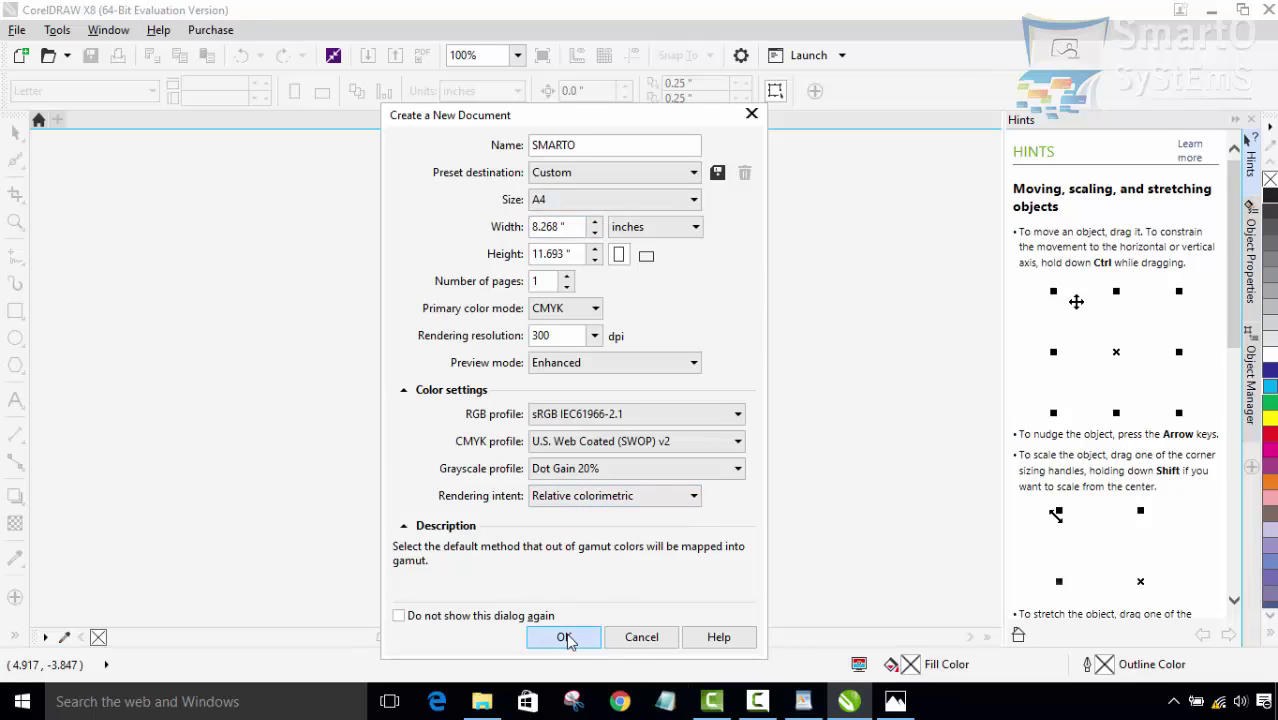
left_click(564, 637)
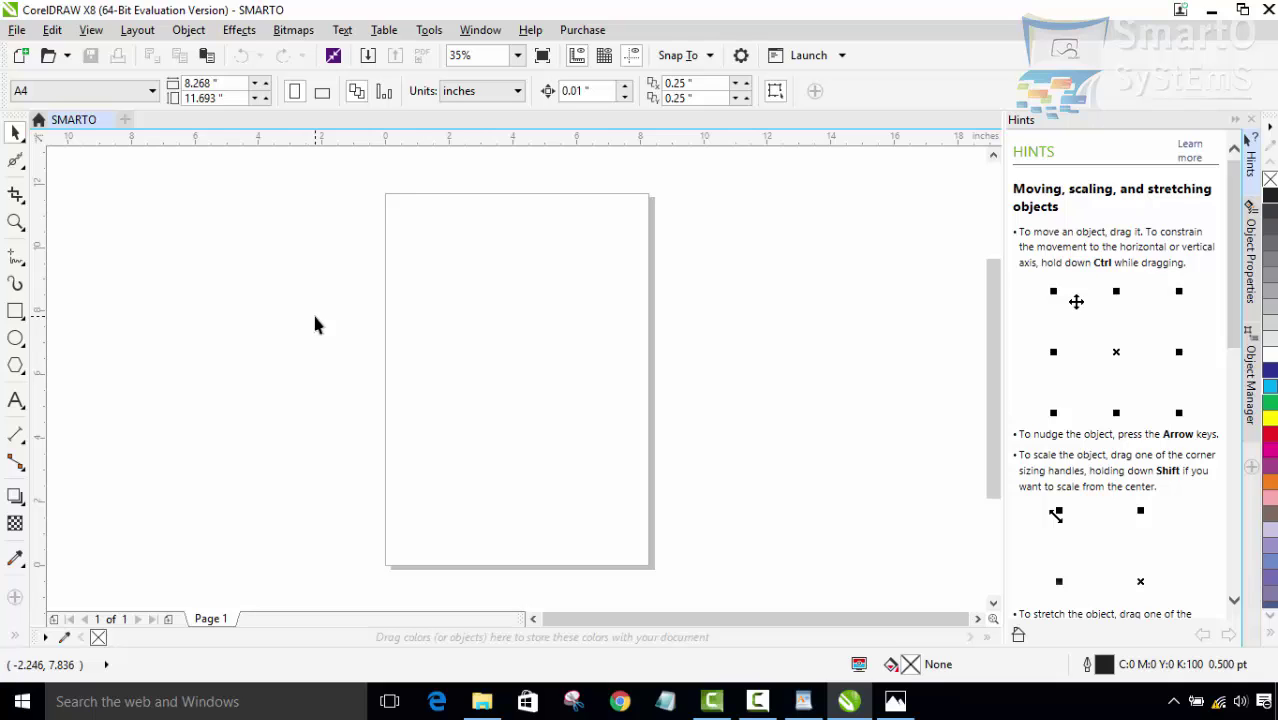
left_click(126, 120)
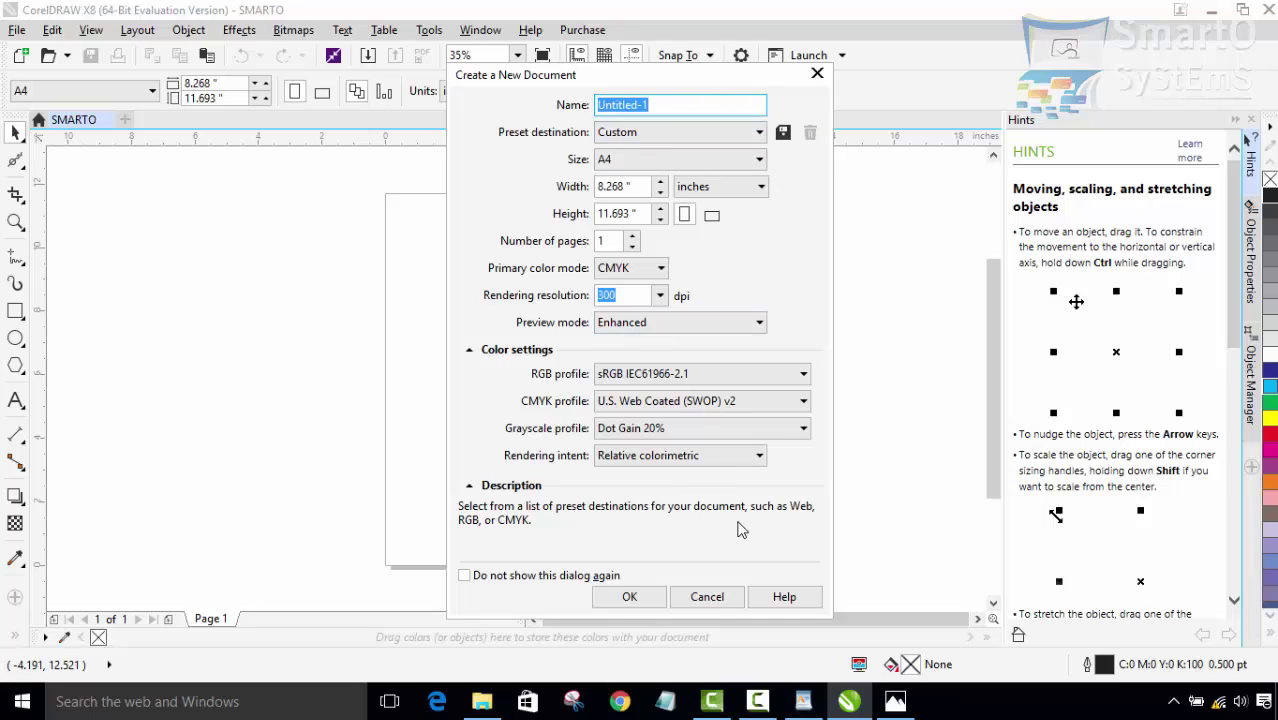
left_click(707, 596)
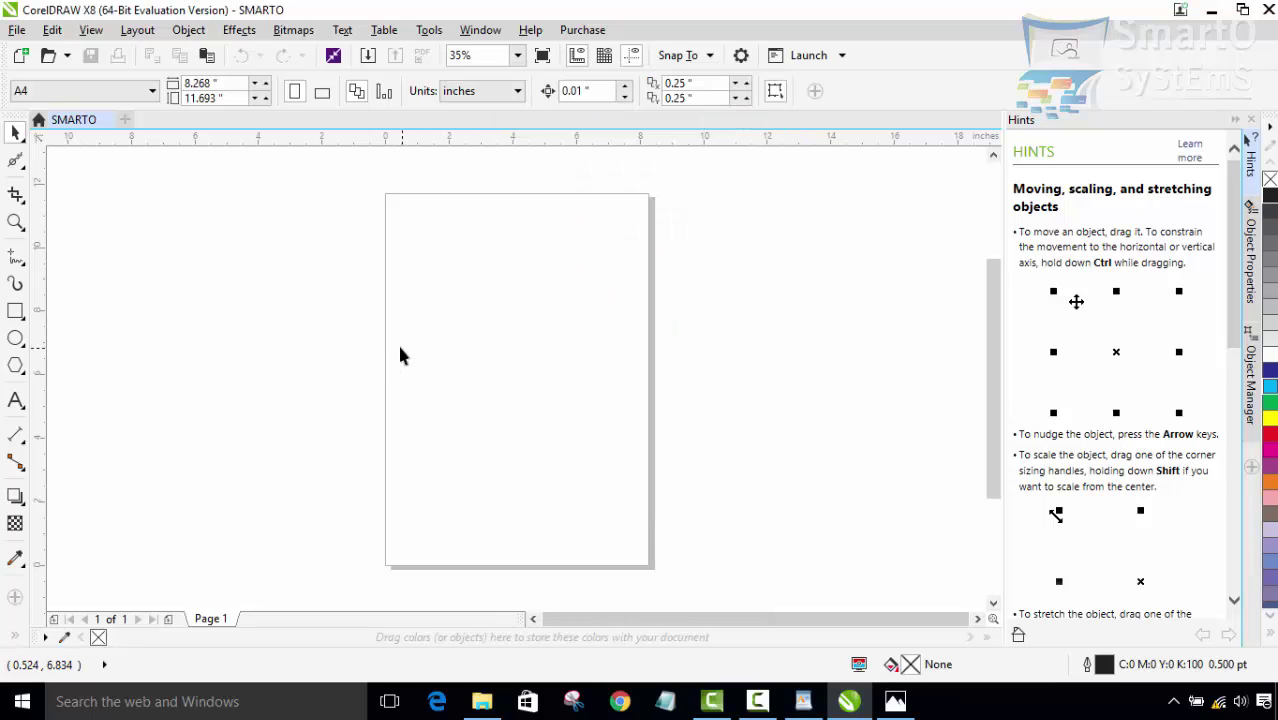
left_click(14, 30)
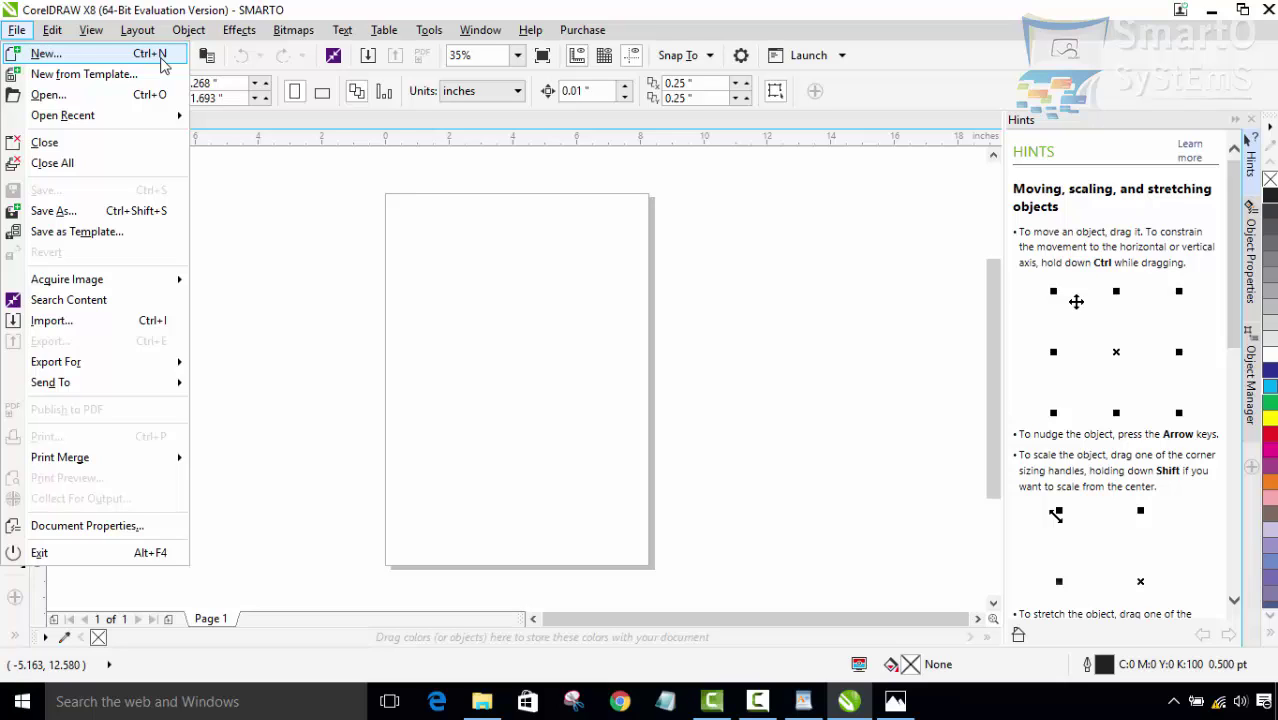
left_click(262, 201)
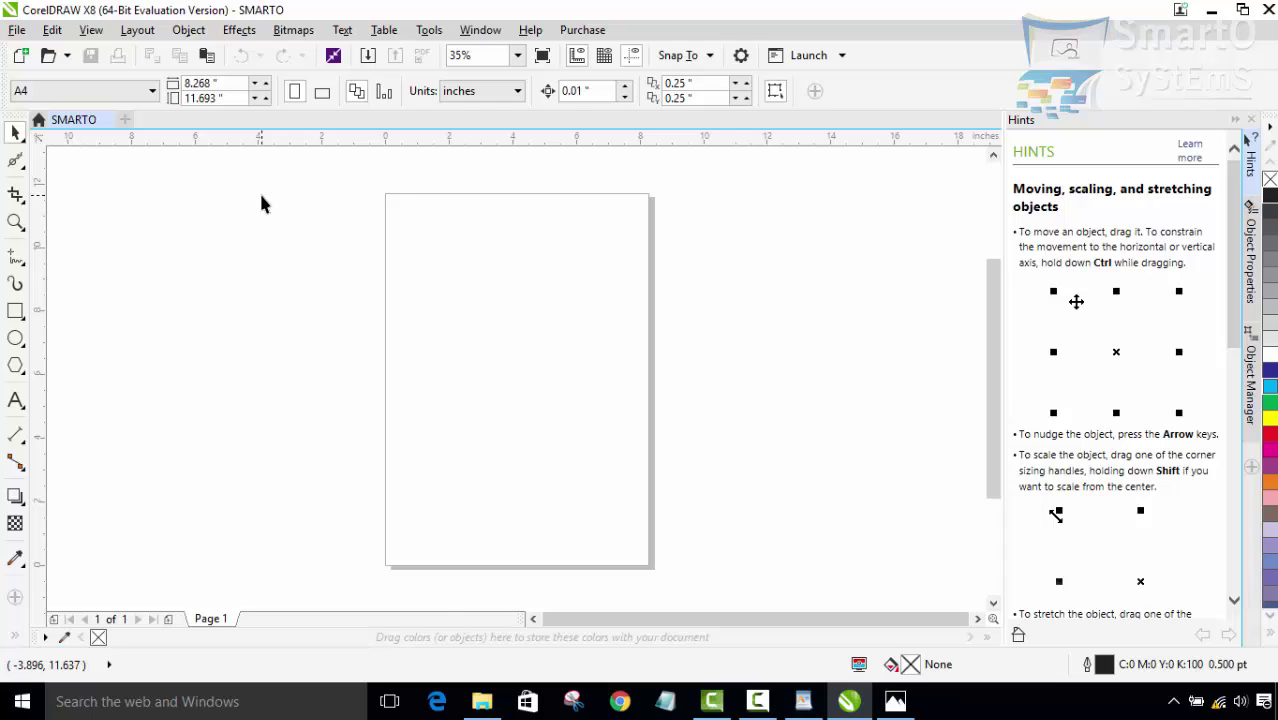
key("ctrl+n")
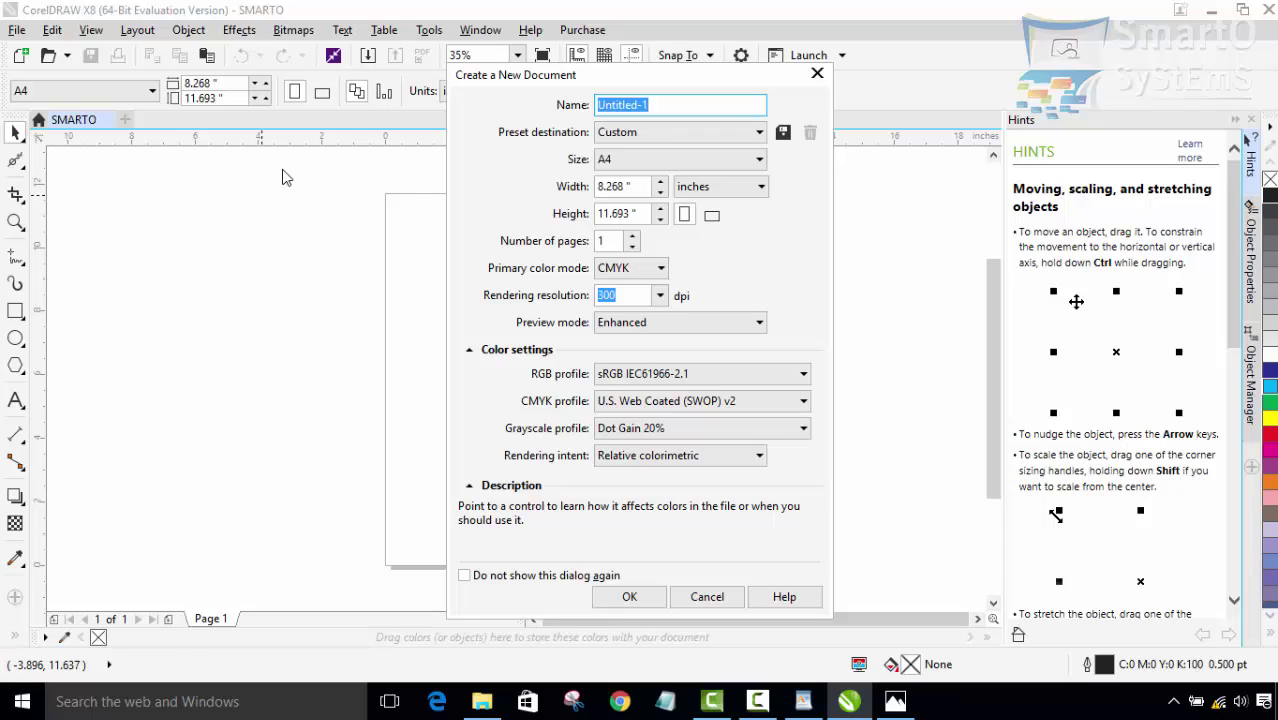
left_click(817, 75)
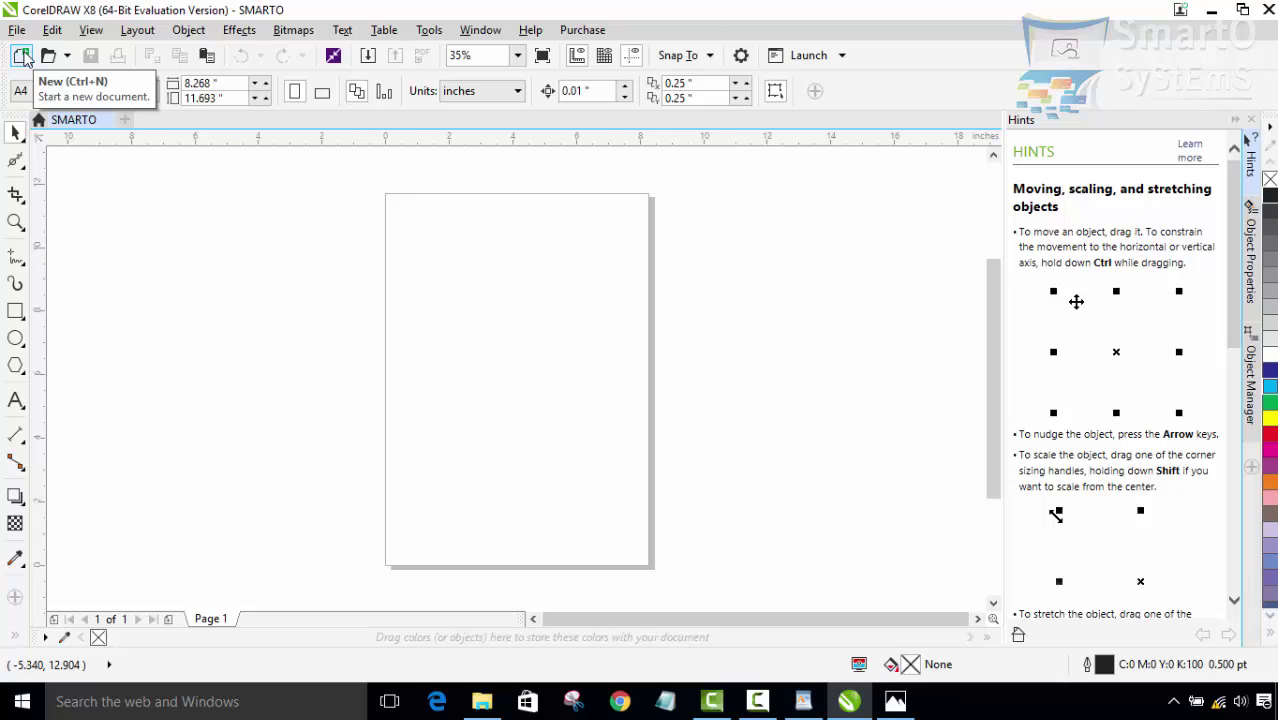
Step: Create a second A4 document with the offered default name and settings, and switch back to the SMARTO document
left_click(20, 57)
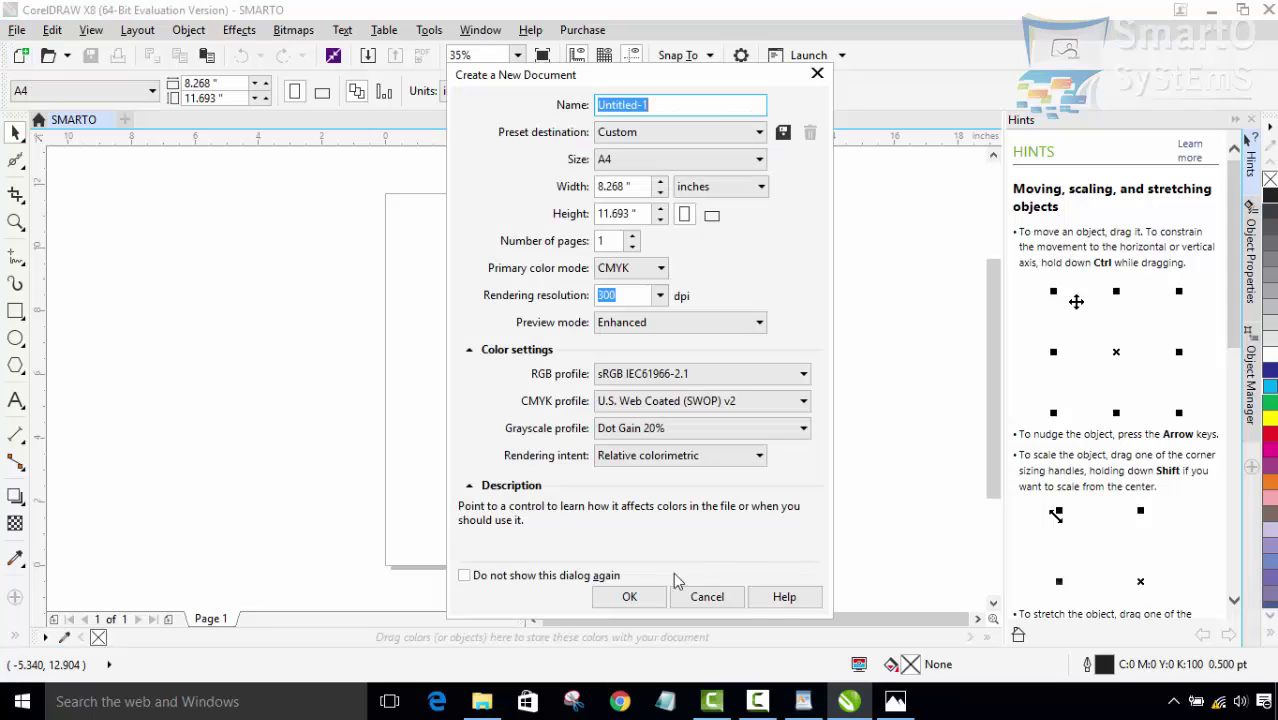
left_click(650, 599)
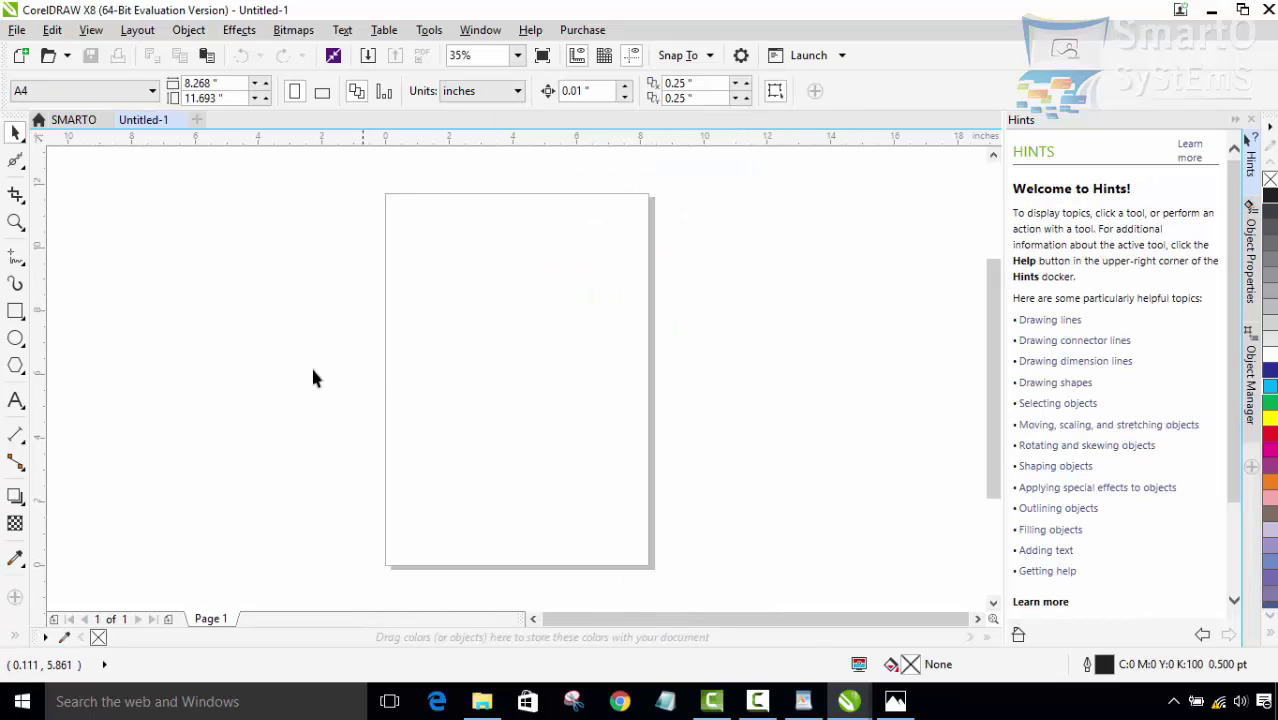
left_click(75, 121)
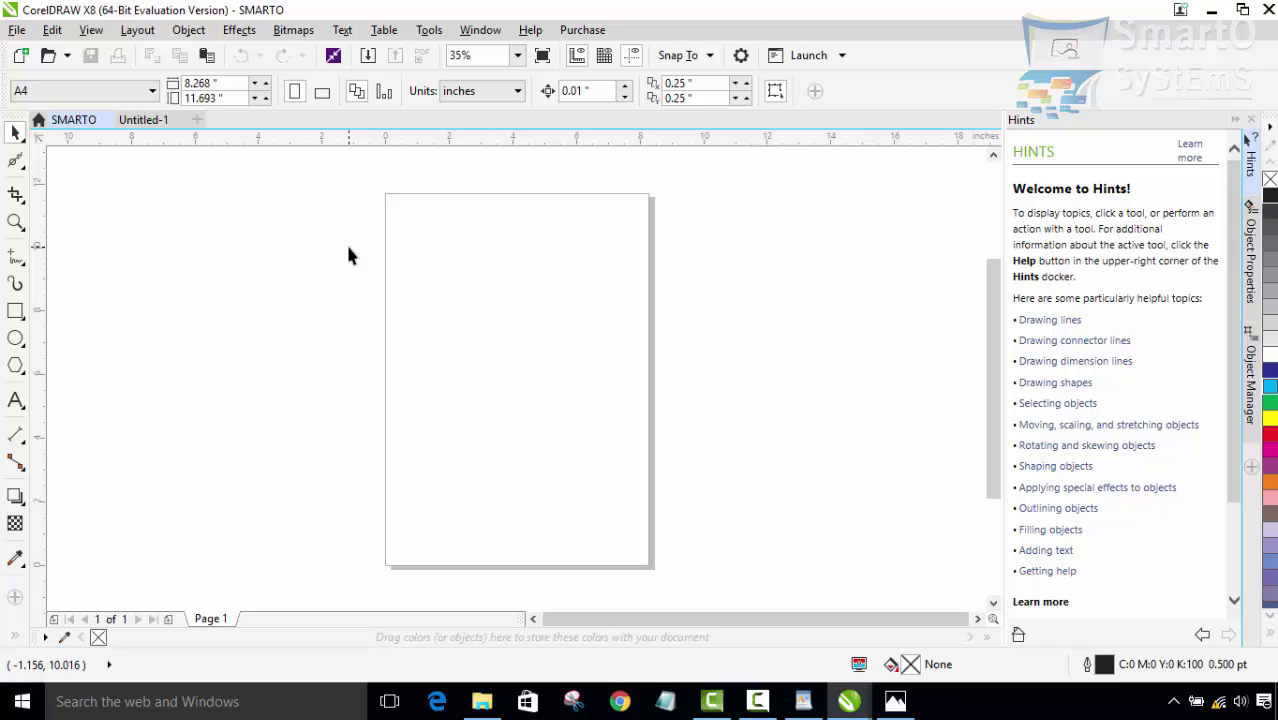